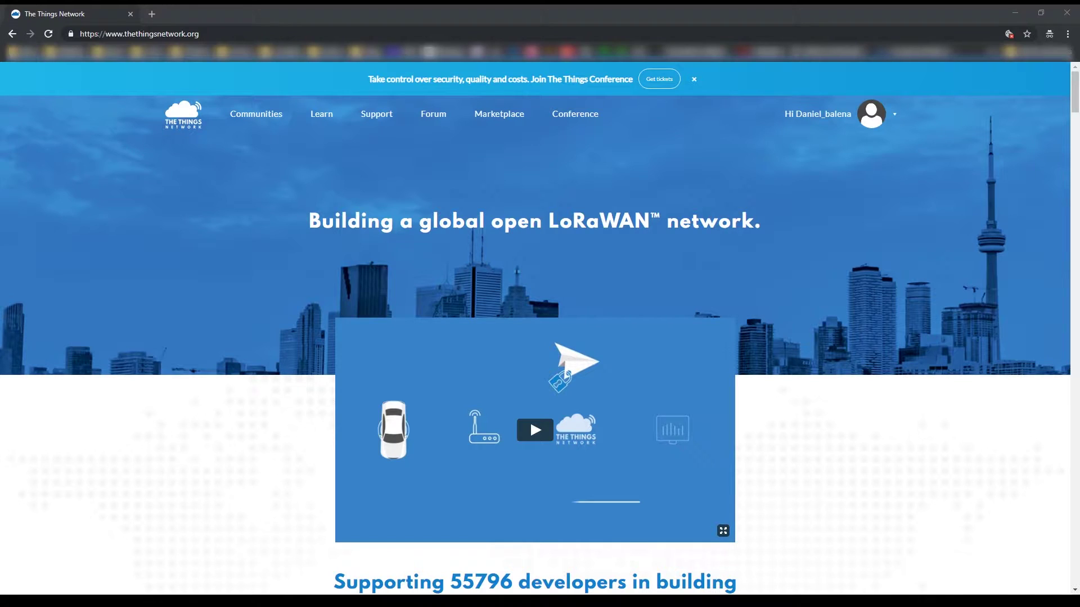
Step: Open The Things Network Console from the account menu on thethingsnetwork.org
{"action": "left_click", "coordinate": [872, 114]}
Step: Start a new gateway registration and enter Gateway ID balena_gateway
{"action": "left_click", "coordinate": [849, 168]}
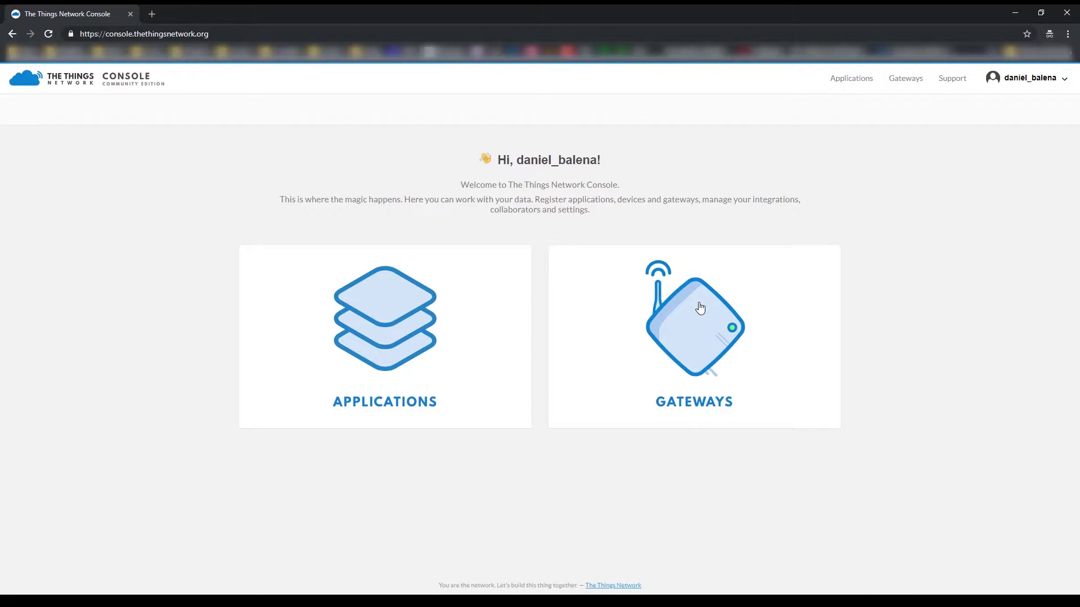
{"action": "left_click", "coordinate": [700, 308]}
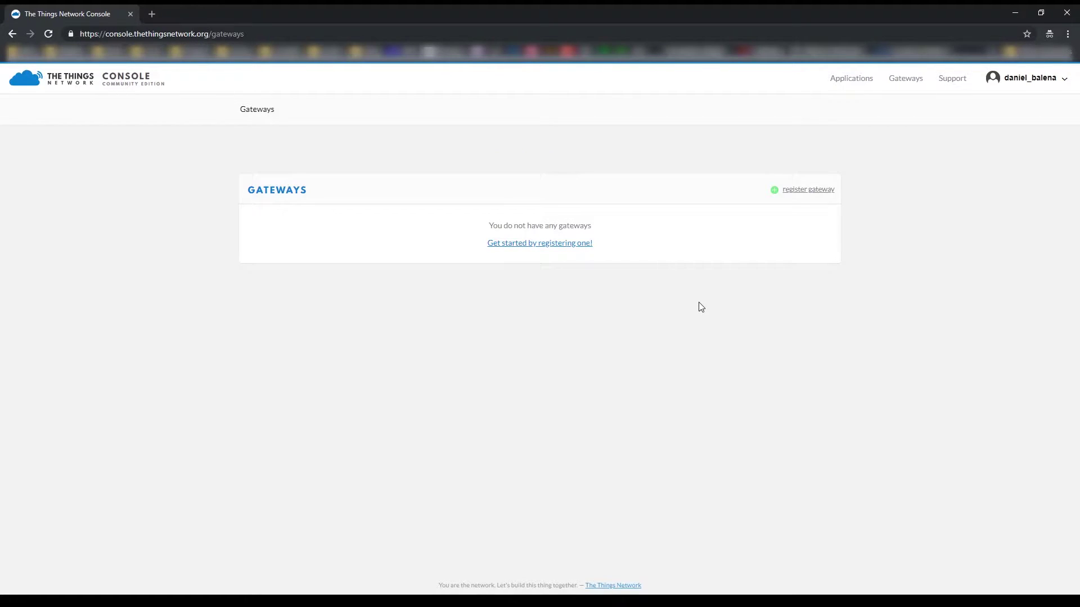
{"action": "left_click", "coordinate": [499, 245]}
{"action": "left_click", "coordinate": [500, 248]}
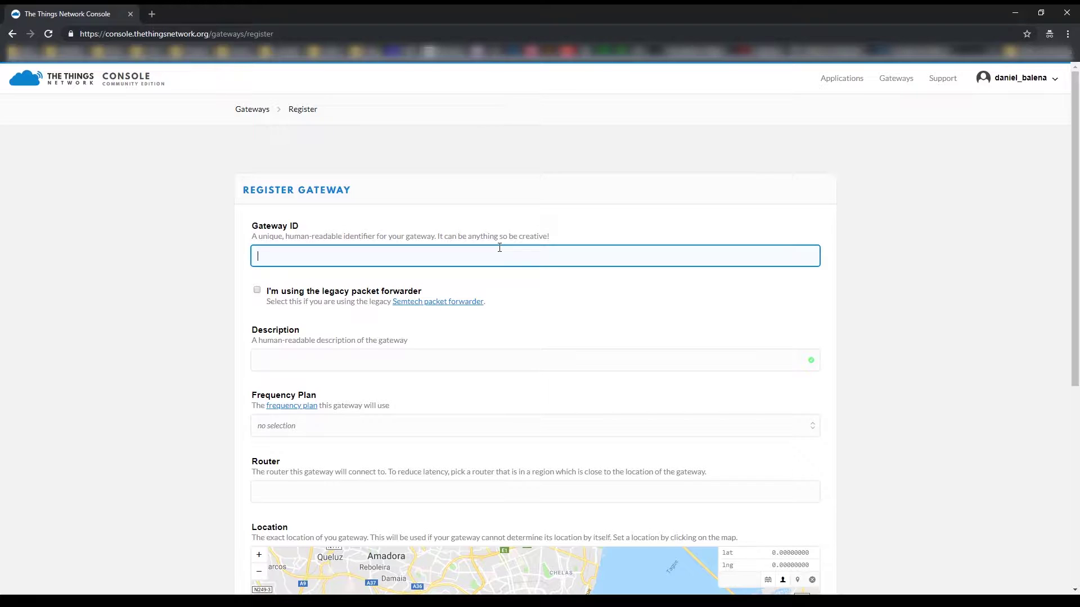
{"action": "type", "text": "balena_gateway"}
Step: Enter the description 'A sample balena lora gateway with PiSupply Gateway Hat'
{"action": "left_click", "coordinate": [493, 370]}
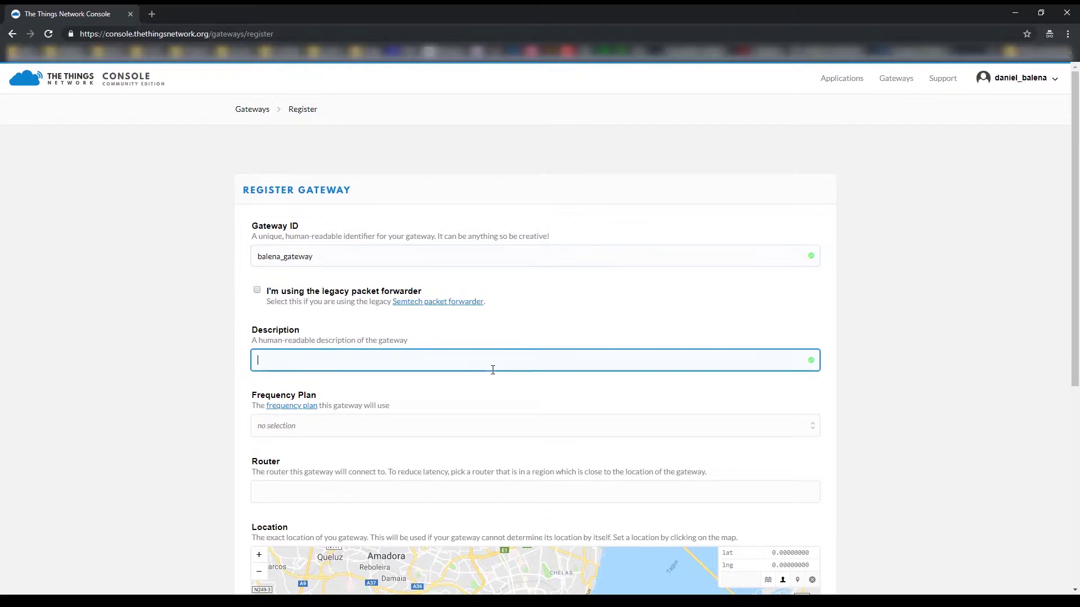
{"action": "type", "text": "A samble"}
{"action": "key", "text": "BackSpace"}
{"action": "type", "text": "ple balena lora gatew"}
{"action": "key", "text": "BackSpace"}
{"action": "key", "text": "BackSpace"}
{"action": "type", "text": "ay with "}
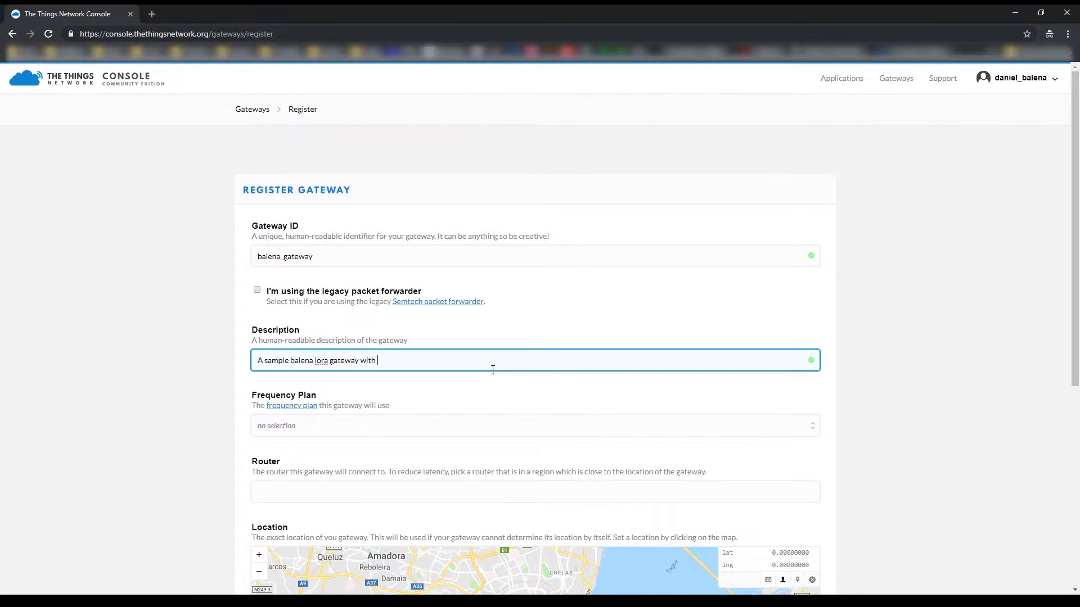
{"action": "type", "text": "PiSupply Gateway Hat"}
Step: Choose the Europe 868MHz frequency plan
{"action": "left_click", "coordinate": [284, 433]}
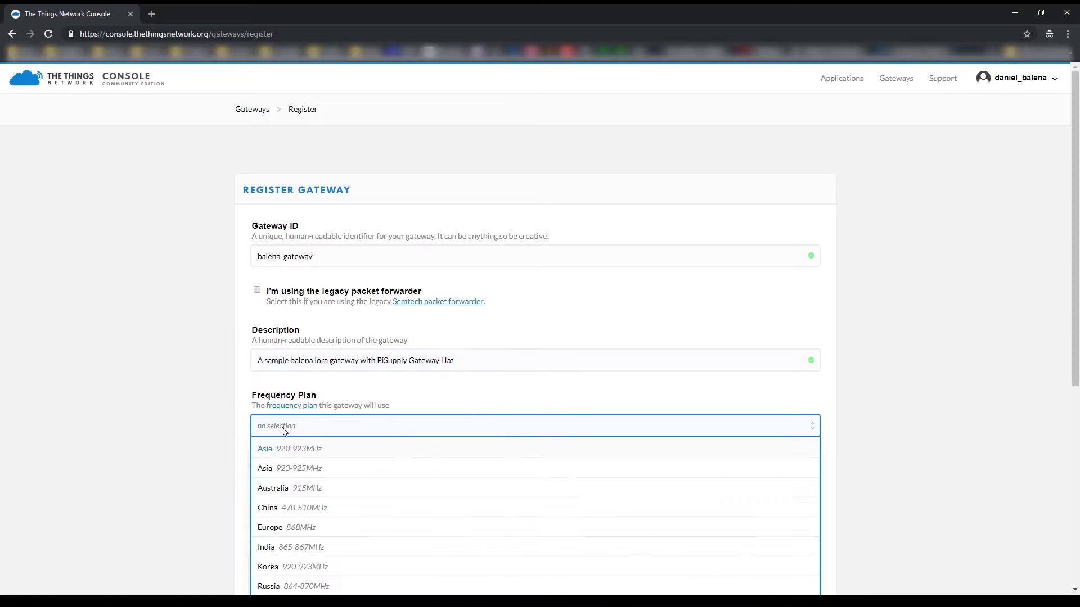
{"action": "scroll", "coordinate": [499, 399], "scroll_direction": "down", "scroll_amount": 2}
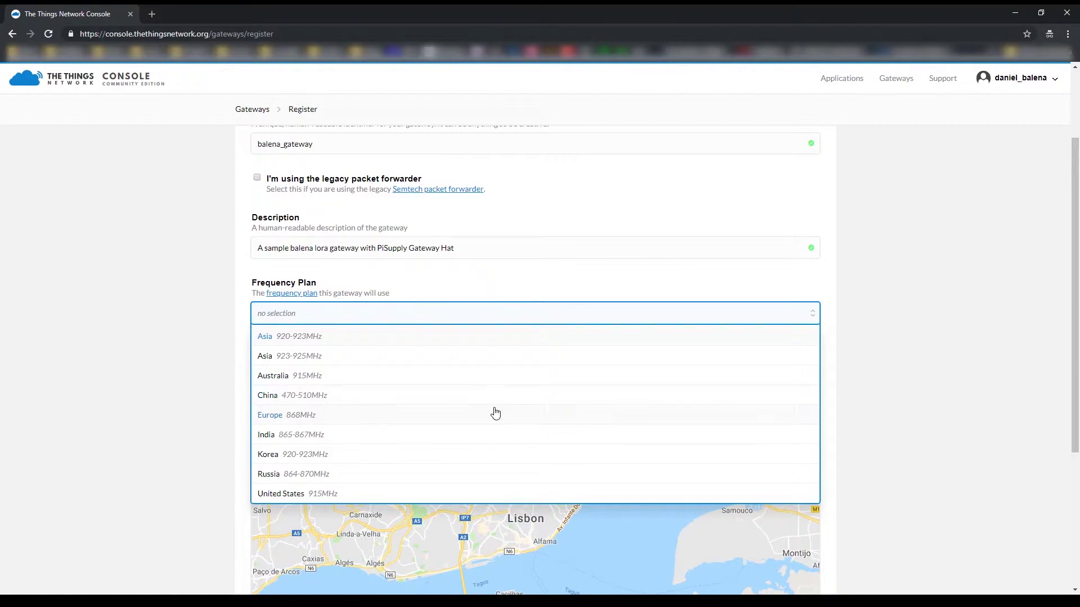
{"action": "left_click", "coordinate": [292, 424]}
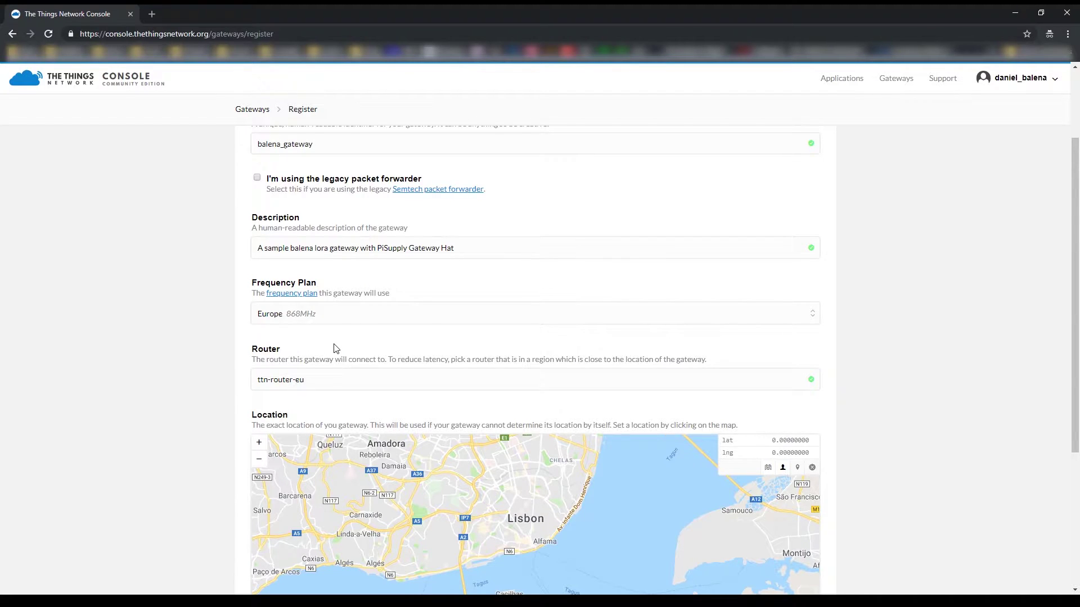
{"action": "scroll", "coordinate": [336, 349], "scroll_direction": "down", "scroll_amount": 2}
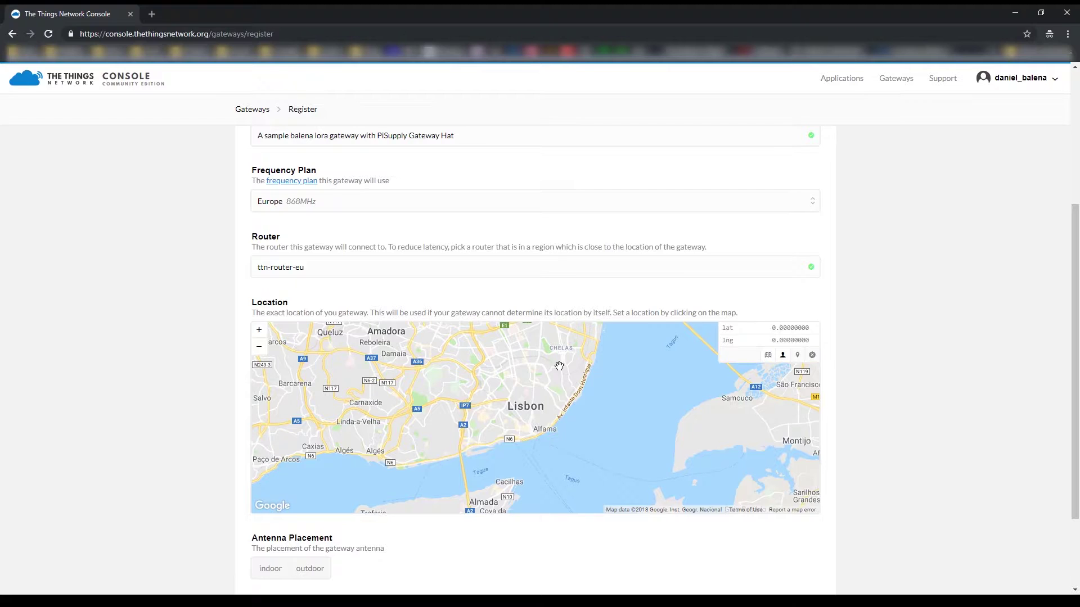
Step: Zoom the location map into Lisbon and drop the gateway marker there
{"action": "left_click", "coordinate": [259, 330]}
{"action": "left_click", "coordinate": [262, 331]}
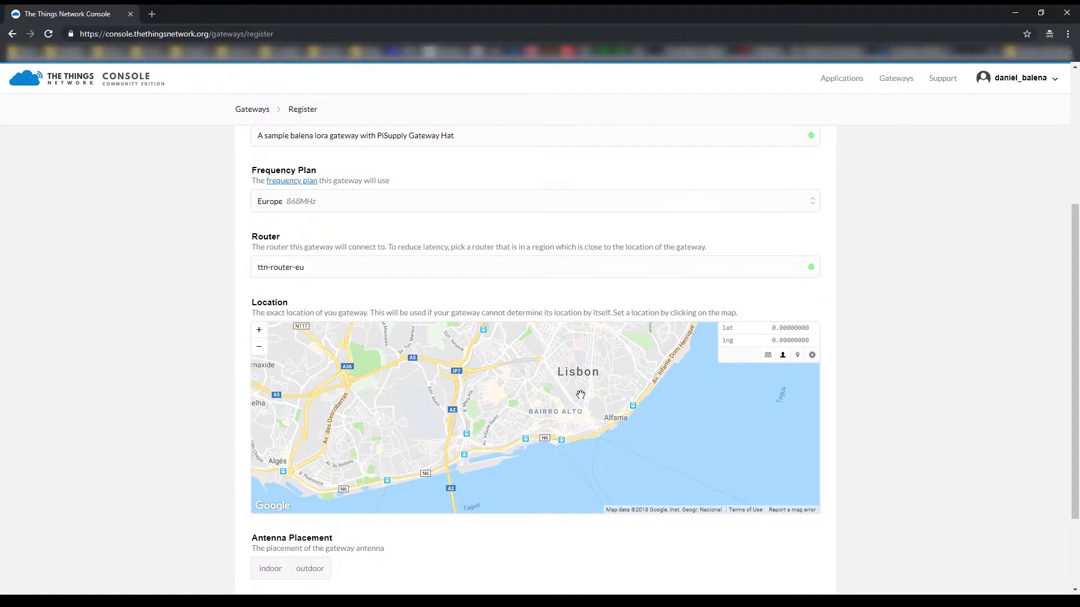
{"action": "left_click", "coordinate": [572, 411]}
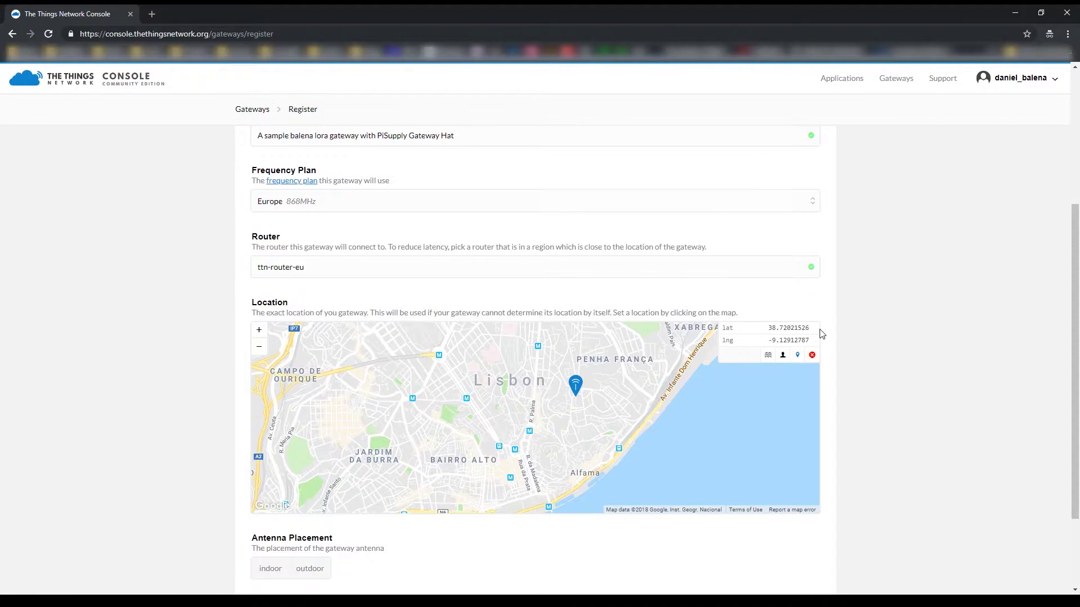
Step: Submit the gateway registration with indoor antenna placement
{"action": "scroll", "coordinate": [875, 366], "scroll_direction": "down", "scroll_amount": 1}
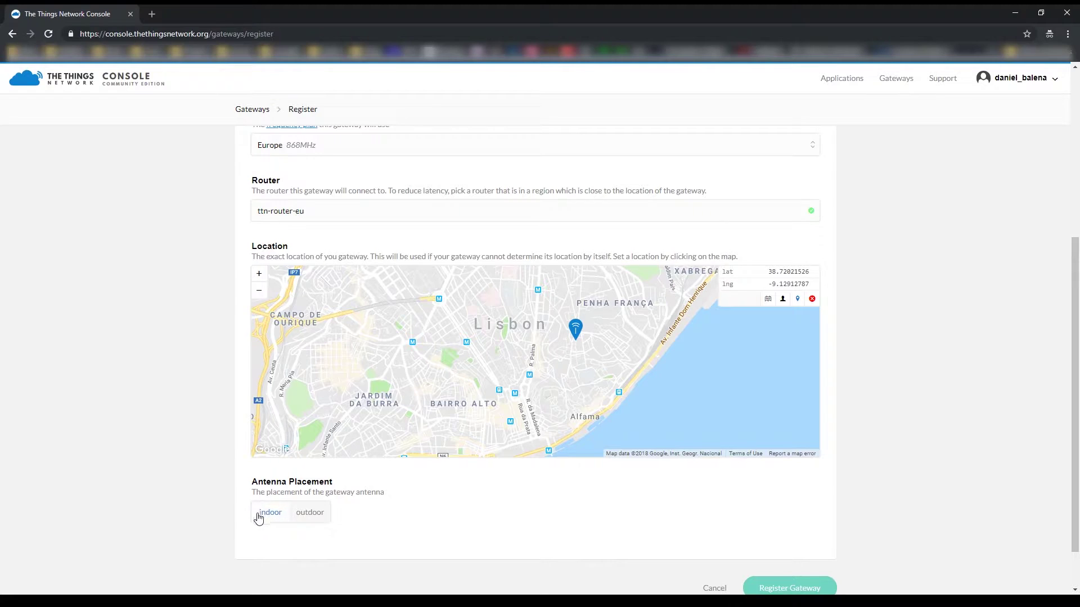
{"action": "scroll", "coordinate": [533, 541], "scroll_direction": "down", "scroll_amount": 1}
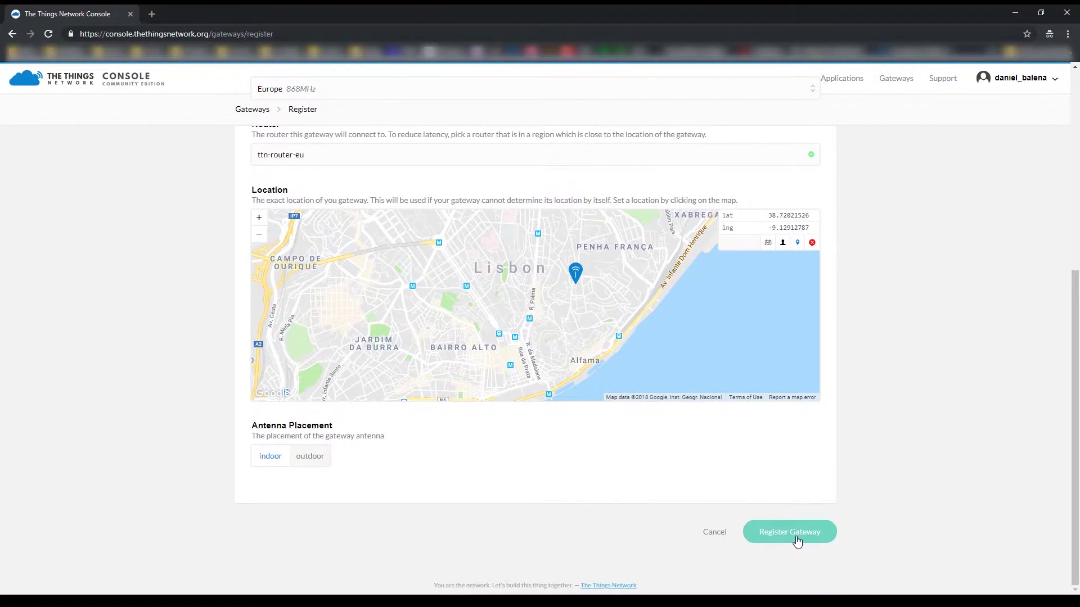
{"action": "left_click", "coordinate": [793, 533]}
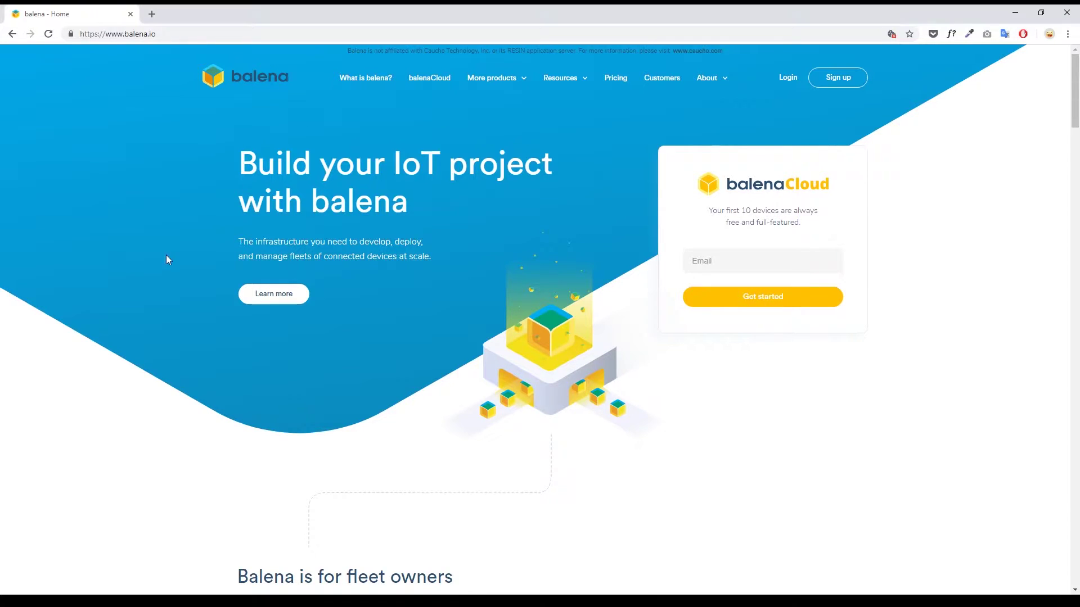
Step: Log in and start a new application named the-things-network
{"action": "left_click", "coordinate": [789, 79]}
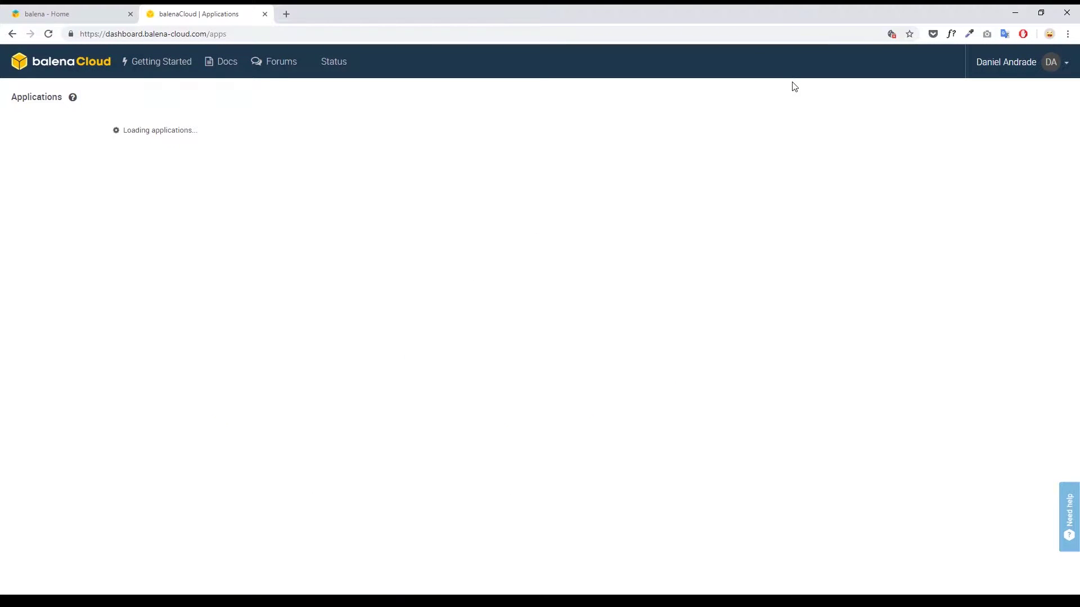
{"action": "left_click", "coordinate": [181, 142]}
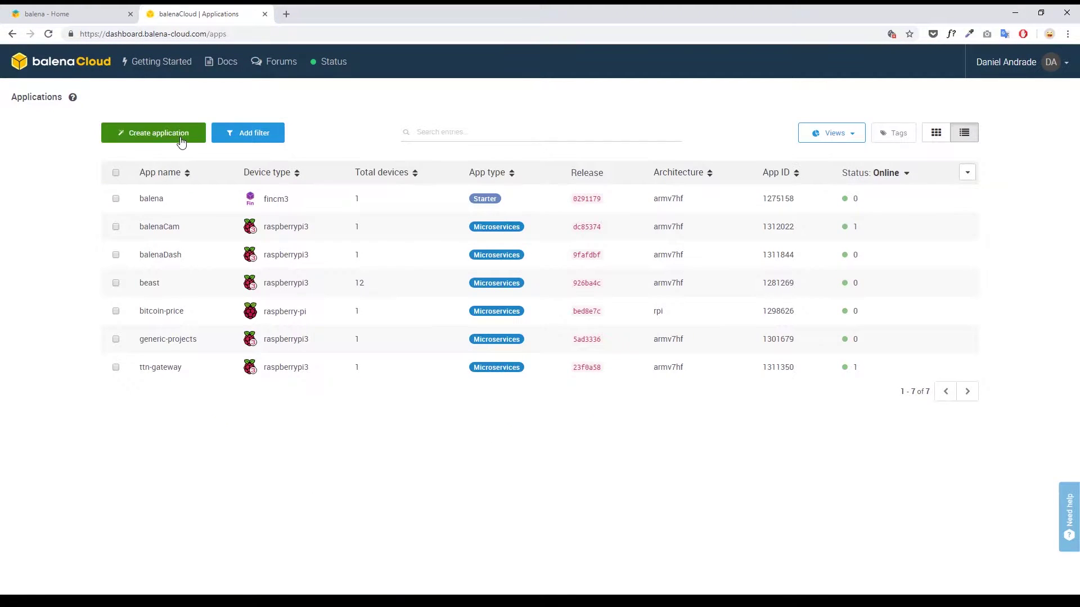
{"action": "type", "text": "the"}
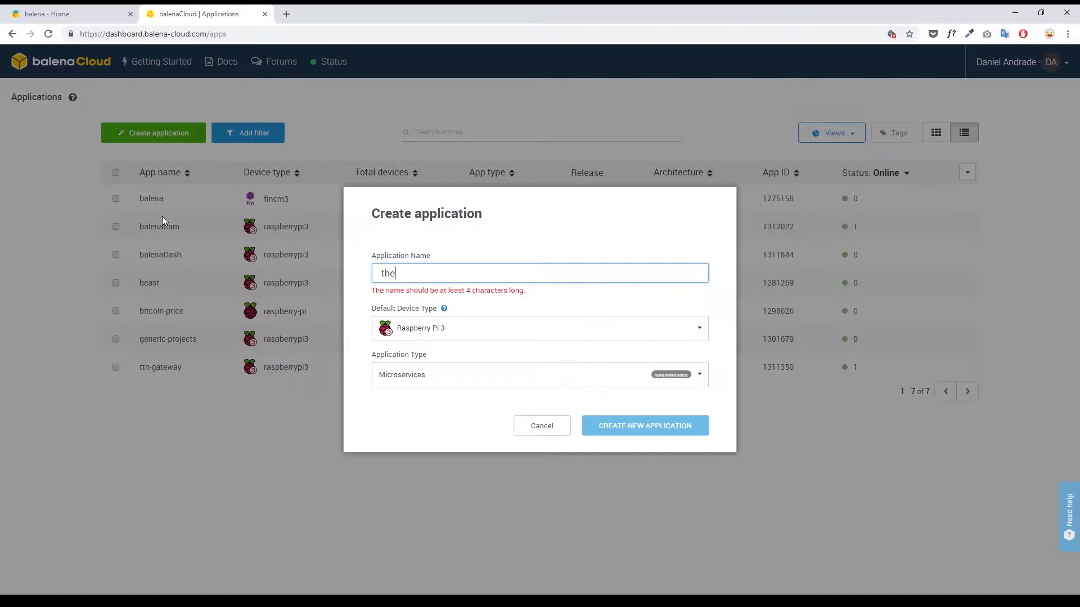
{"action": "type", "text": "-things-network"}
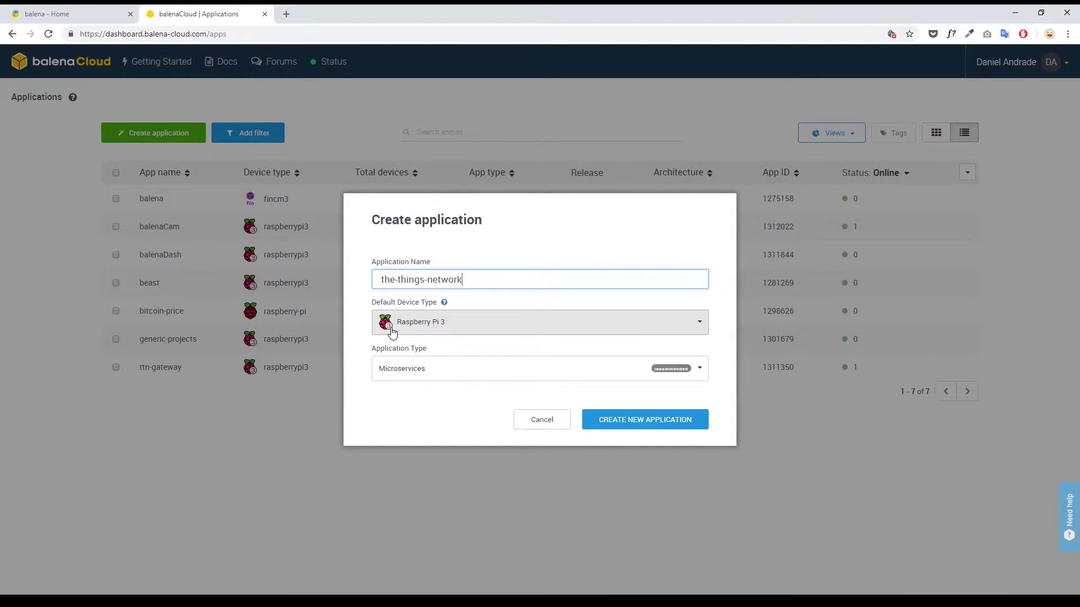
Step: Keep Raspberry Pi 3 as the device type and create the application
{"action": "left_click", "coordinate": [441, 326]}
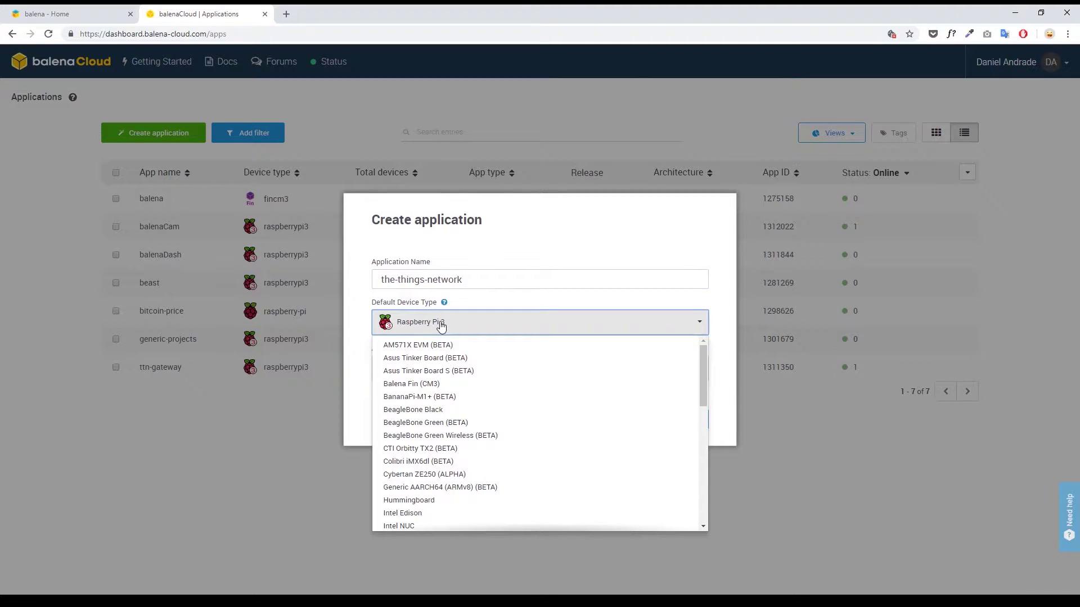
{"action": "left_click_drag", "start_coordinate": [704, 358], "coordinate": [707, 337]}
{"action": "left_click", "coordinate": [455, 324]}
{"action": "left_click", "coordinate": [455, 325]}
{"action": "left_click", "coordinate": [462, 324]}
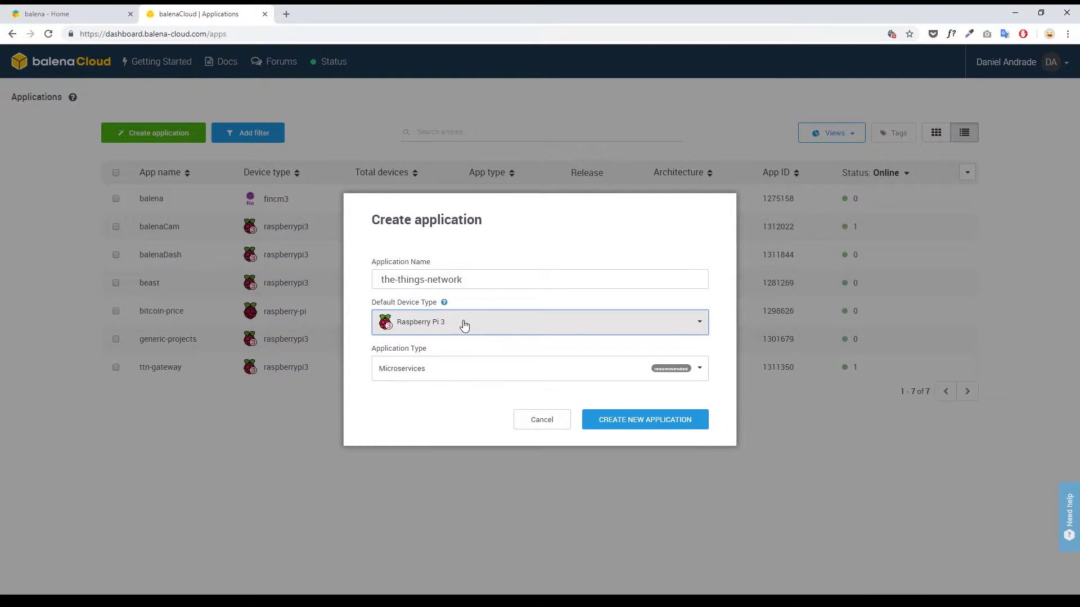
{"action": "left_click", "coordinate": [625, 421]}
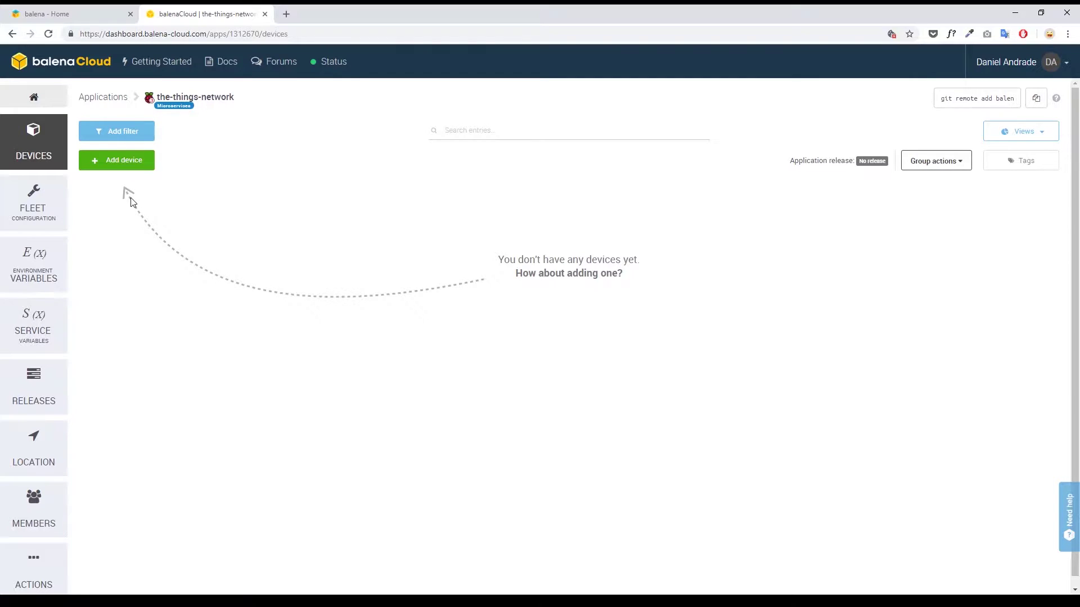
Step: Add a device using Wifi + Ethernet and enter the Wi-Fi SSID and passphrase
{"action": "left_click", "coordinate": [121, 160]}
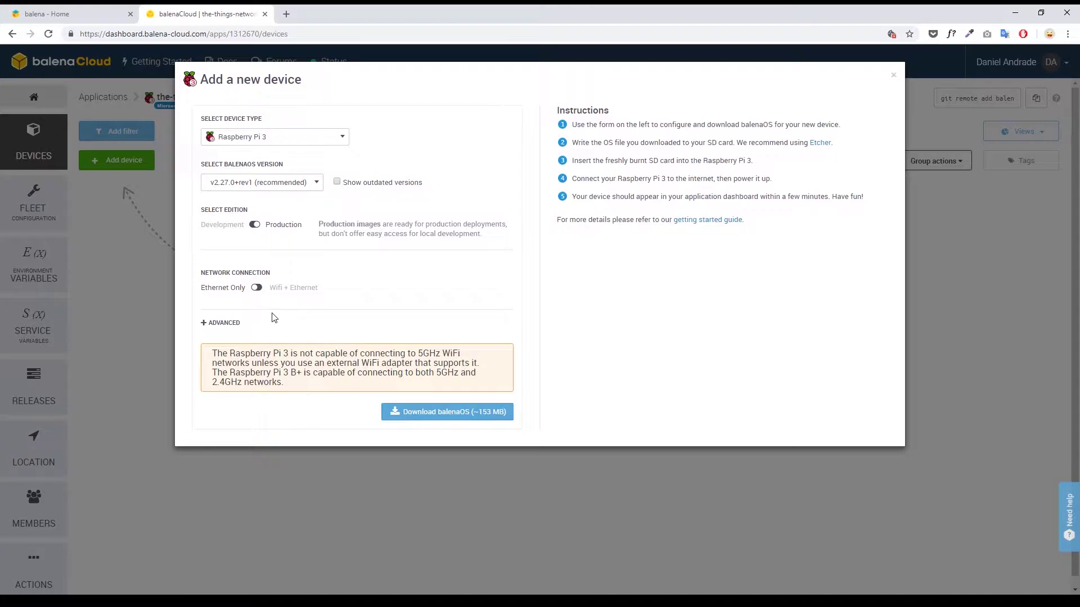
{"action": "left_click", "coordinate": [257, 287]}
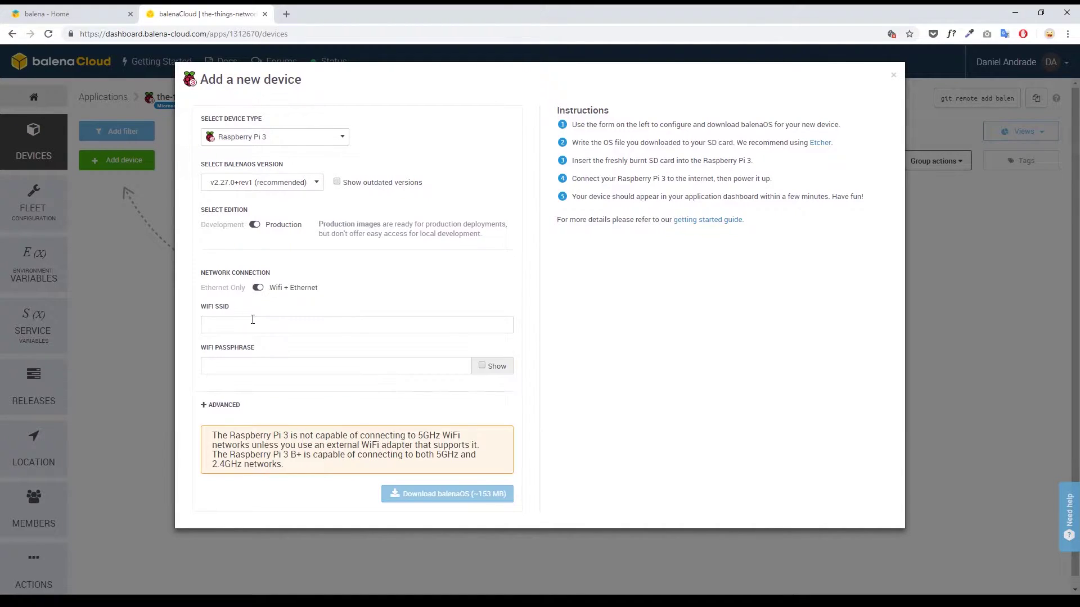
{"action": "left_click", "coordinate": [261, 354]}
{"action": "left_click", "coordinate": [248, 365]}
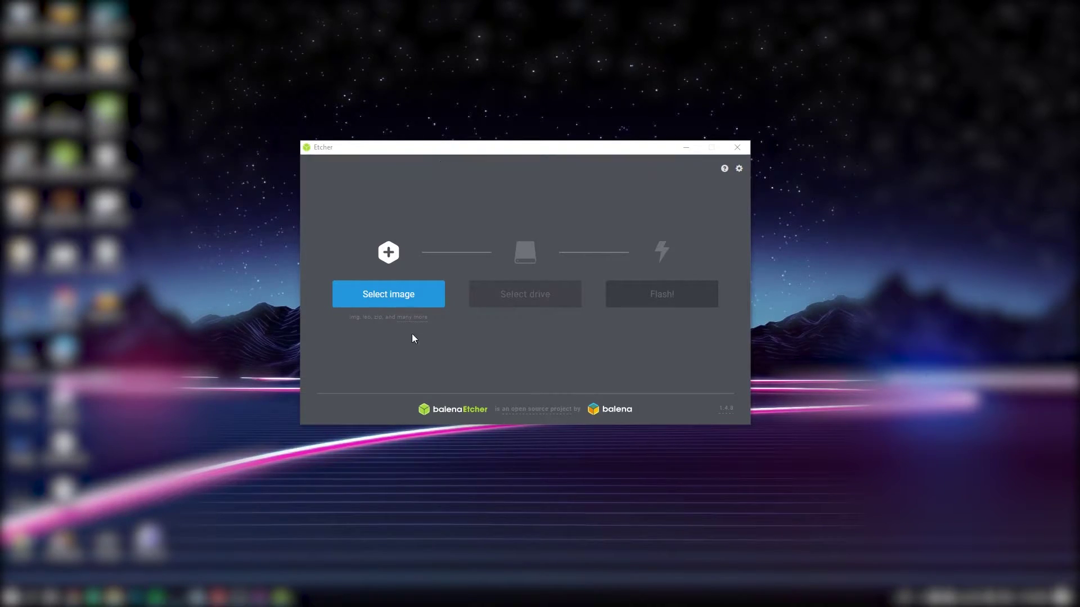
Step: Select the downloaded balenaOS .img.zip as the image in balenaEtcher
{"action": "left_click", "coordinate": [398, 299]}
{"action": "left_click", "coordinate": [435, 234]}
{"action": "double_click", "coordinate": [537, 232]}
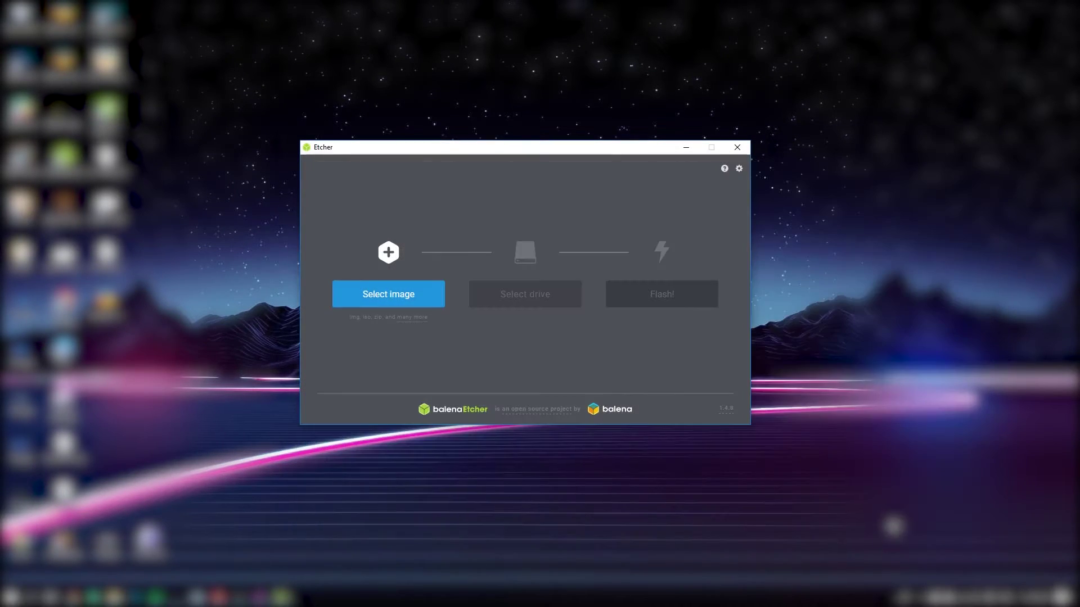
Step: Target the 31.1 GB SDHC card and flash the image
{"action": "left_click", "coordinate": [534, 304]}
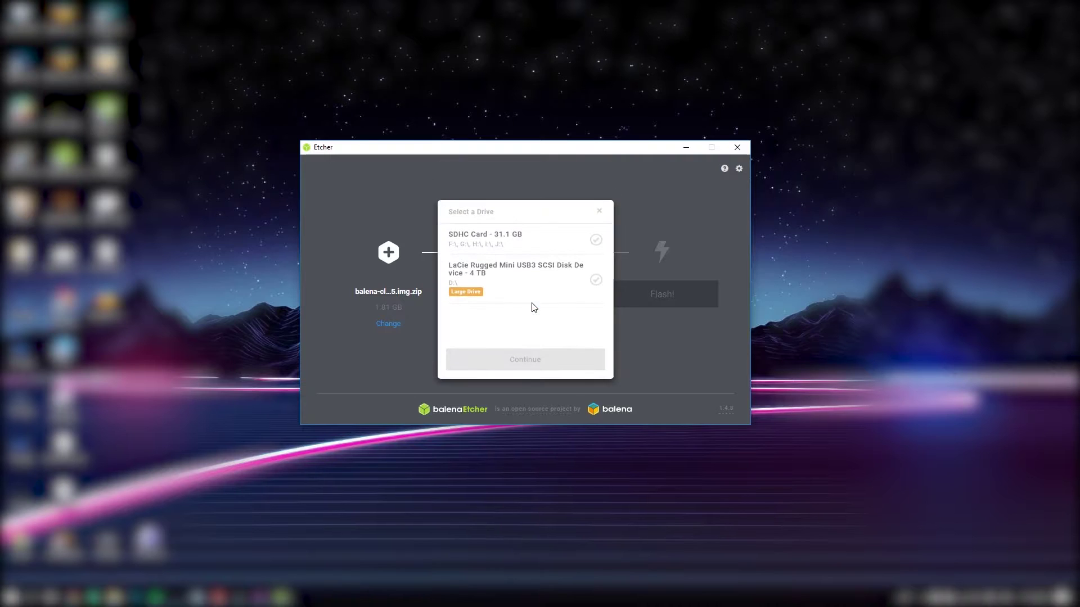
{"action": "left_click", "coordinate": [487, 247]}
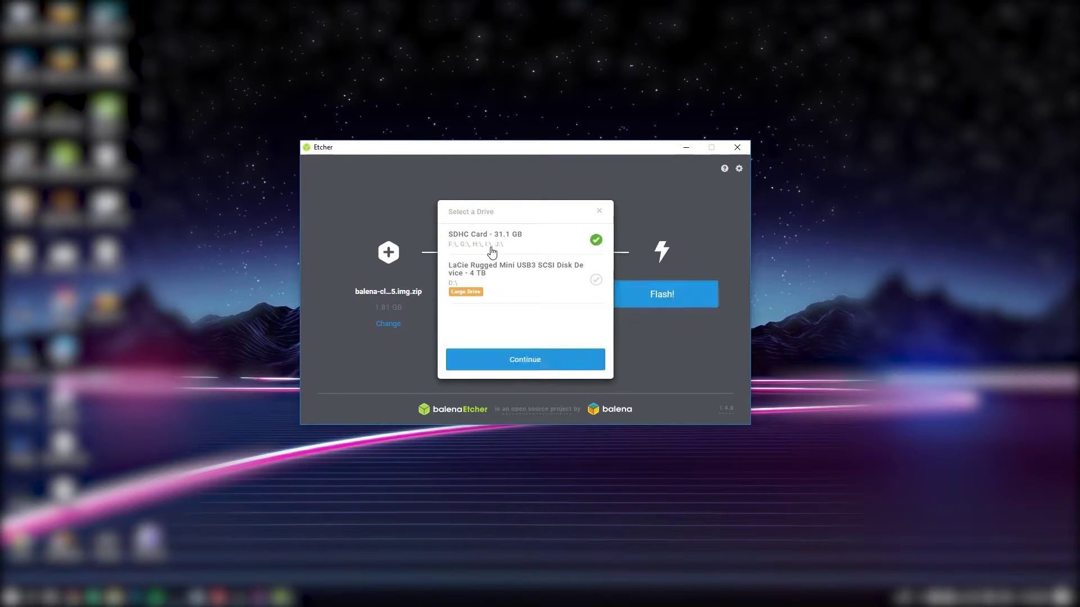
{"action": "left_click", "coordinate": [547, 362]}
{"action": "left_click", "coordinate": [646, 302]}
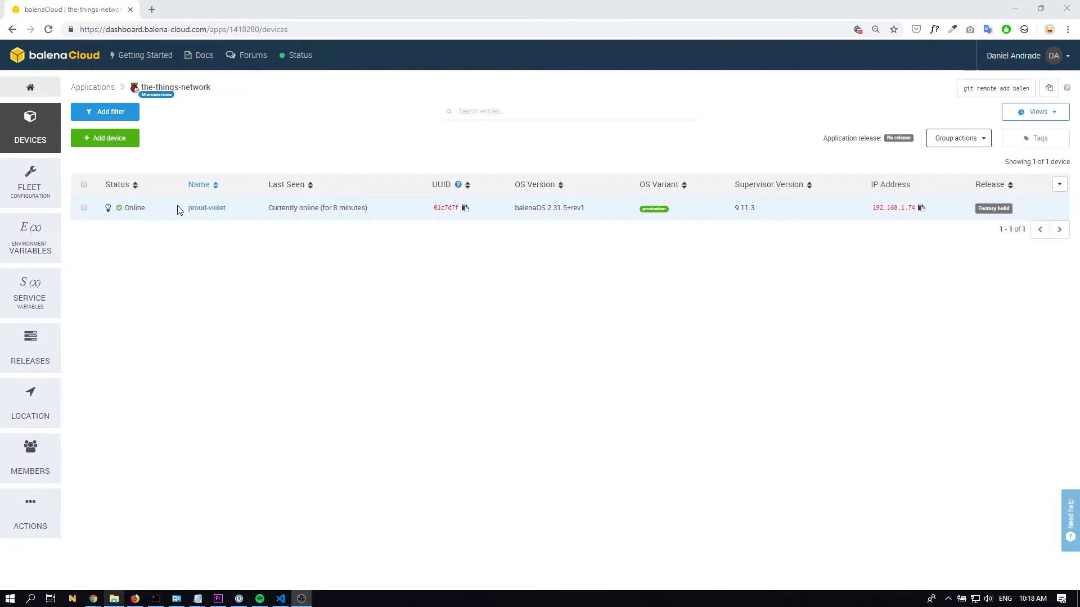
Step: Open the proud-violet device from the the-things-network device list
{"action": "left_click_drag", "start_coordinate": [178, 209], "coordinate": [236, 215]}
{"action": "left_click", "coordinate": [212, 209]}
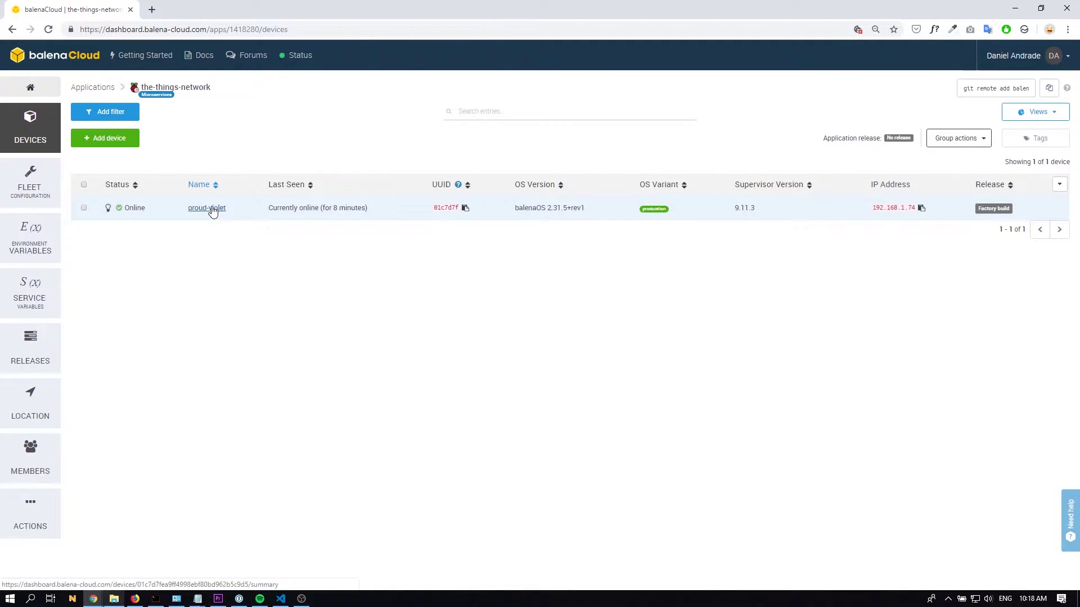
{"action": "left_click", "coordinate": [212, 210]}
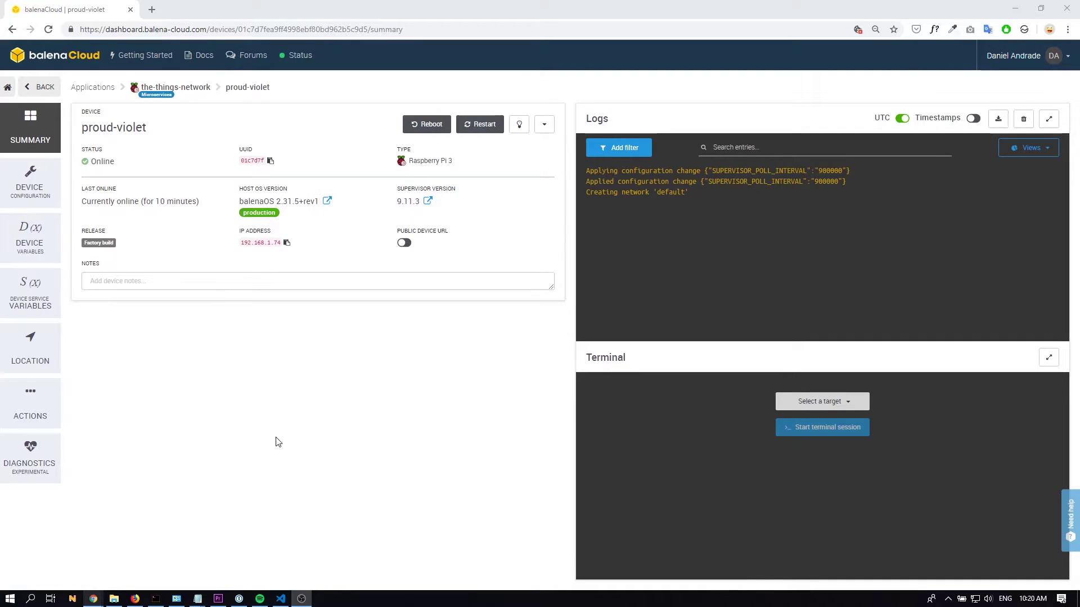
Step: Add device variable TTN_ID with value balena-io-lisbon copied from the TTN gateway page
{"action": "left_click", "coordinate": [45, 255]}
{"action": "left_click", "coordinate": [115, 140]}
{"action": "left_click", "coordinate": [434, 313]}
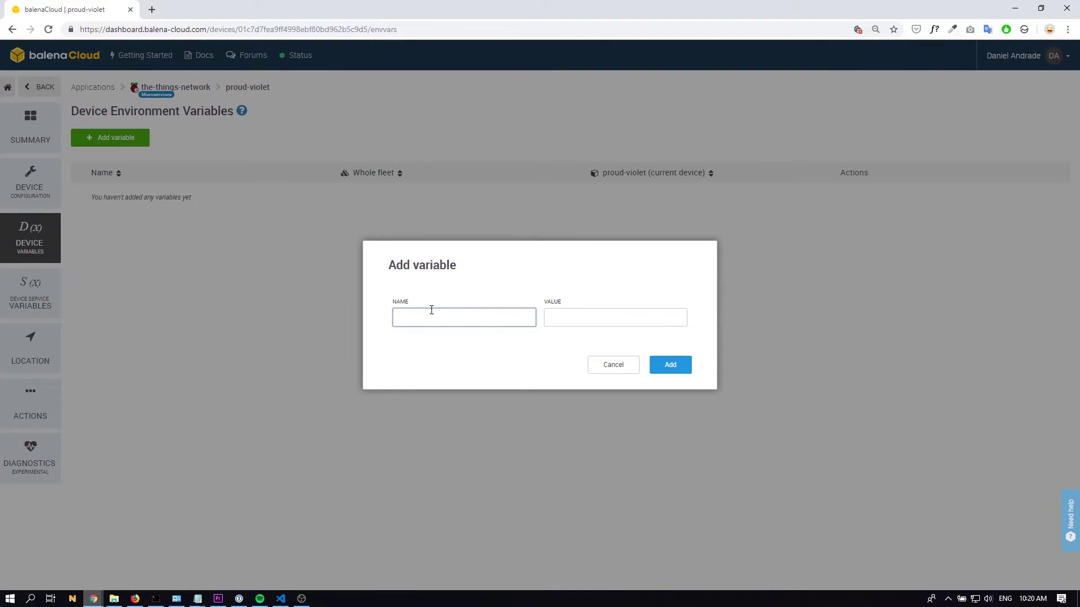
{"action": "type", "text": "TTN_ID"}
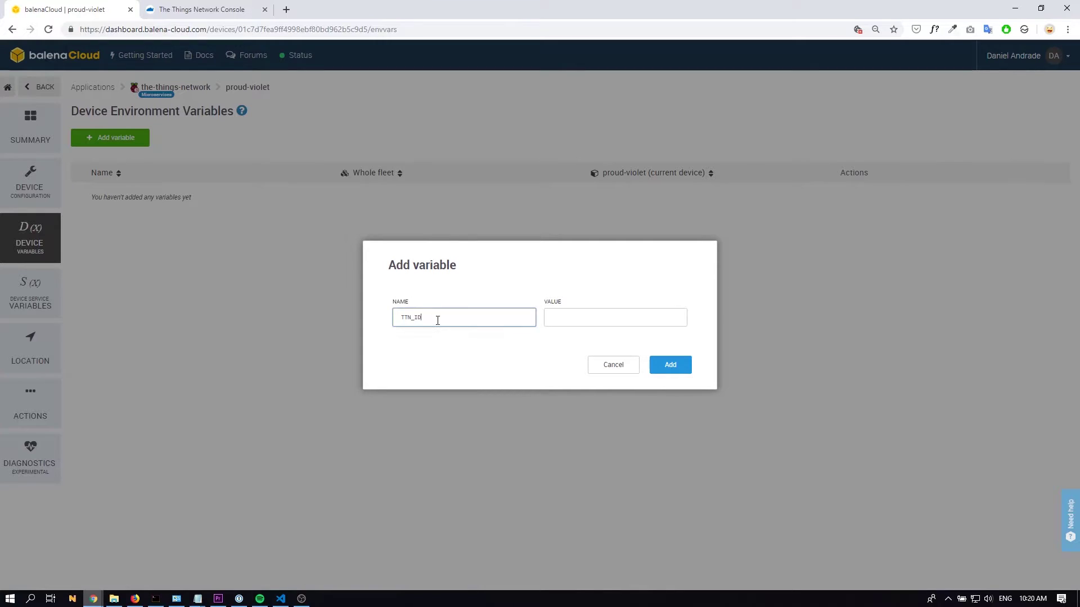
{"action": "left_click", "coordinate": [256, 6]}
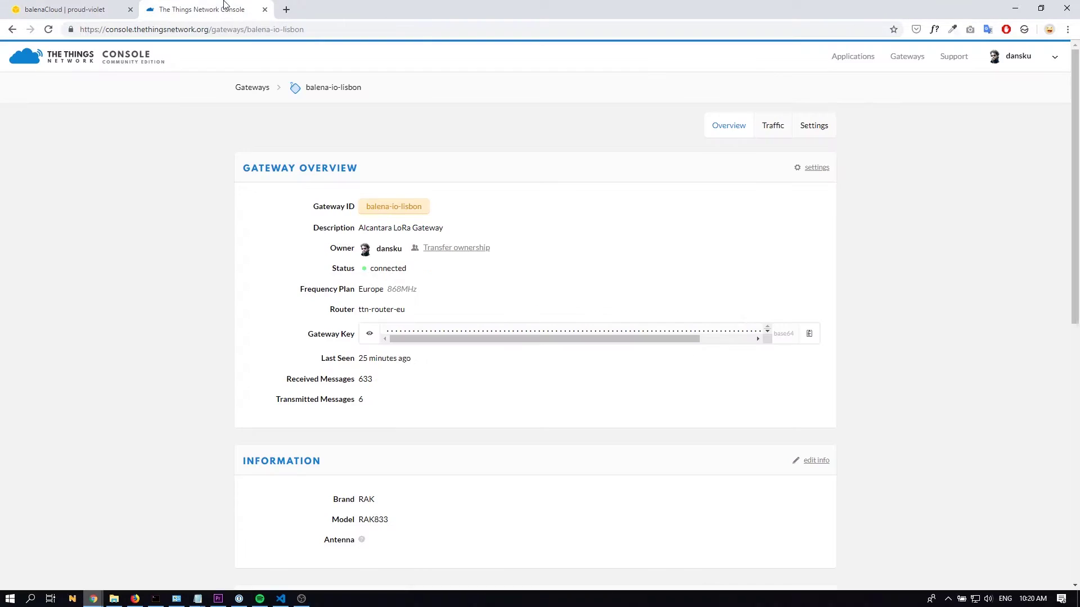
{"action": "left_click_drag", "start_coordinate": [366, 207], "coordinate": [422, 212]}
{"action": "key", "text": "ctrl+Page_Up"}
{"action": "left_click", "coordinate": [555, 321]}
{"action": "type", "text": "balena-io-lisbon"}
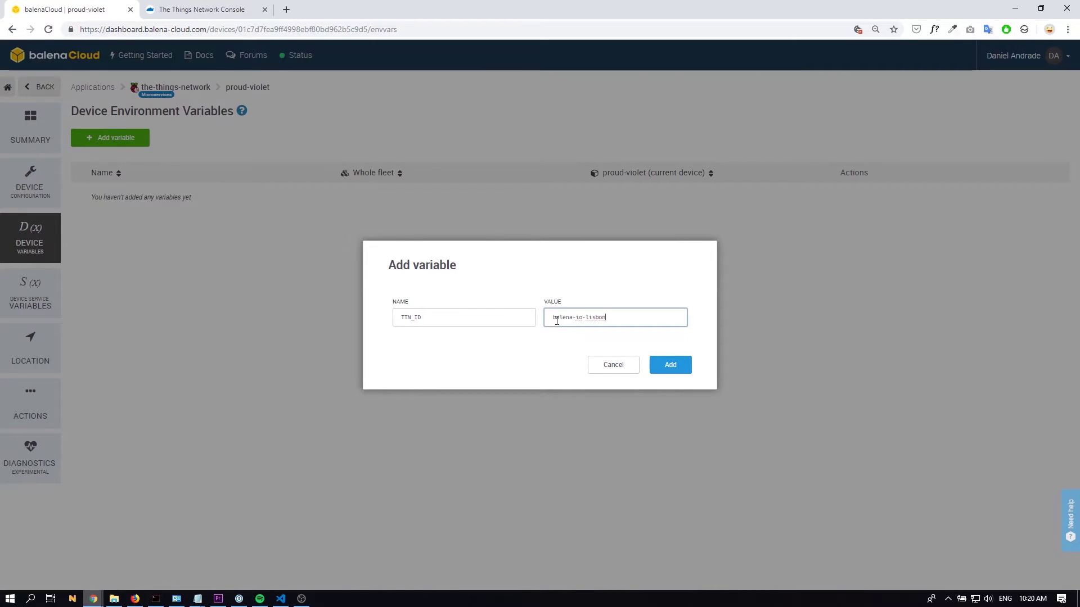
{"action": "left_click", "coordinate": [678, 368]}
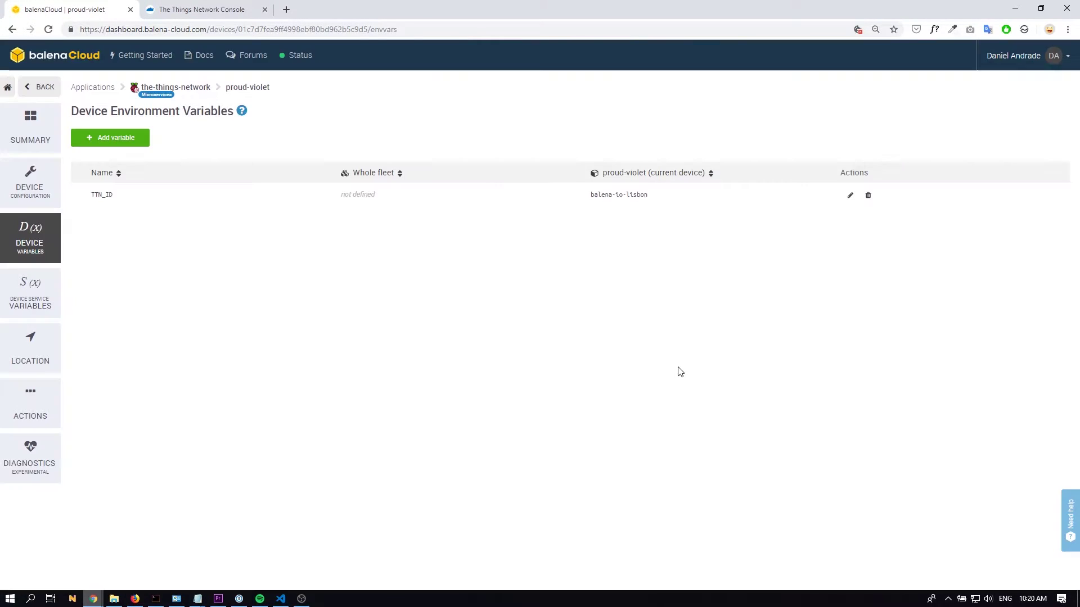
Step: Add device variable TTN_KEY holding the gateway key copied from TTN Console
{"action": "left_click", "coordinate": [142, 138]}
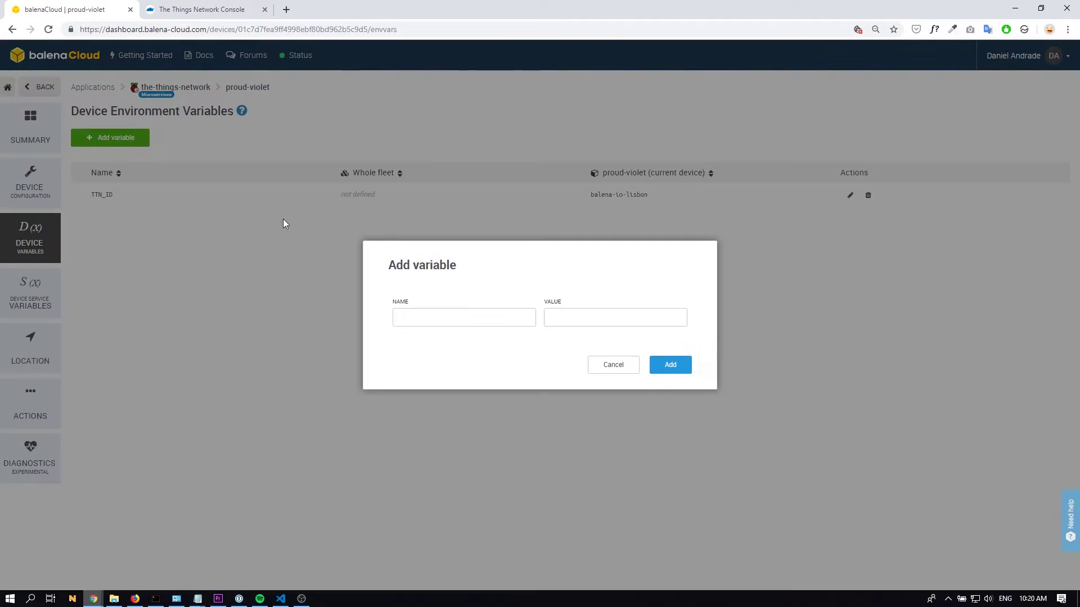
{"action": "left_click", "coordinate": [464, 316]}
{"action": "type", "text": "TTN_K"}
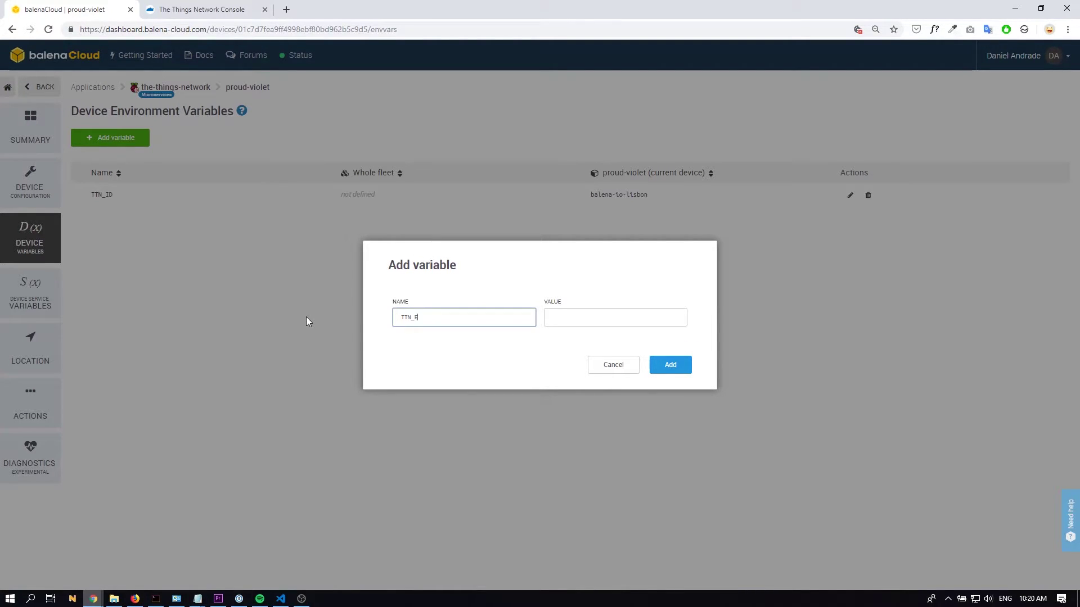
{"action": "type", "text": "G"}
{"action": "left_click", "coordinate": [233, 9]}
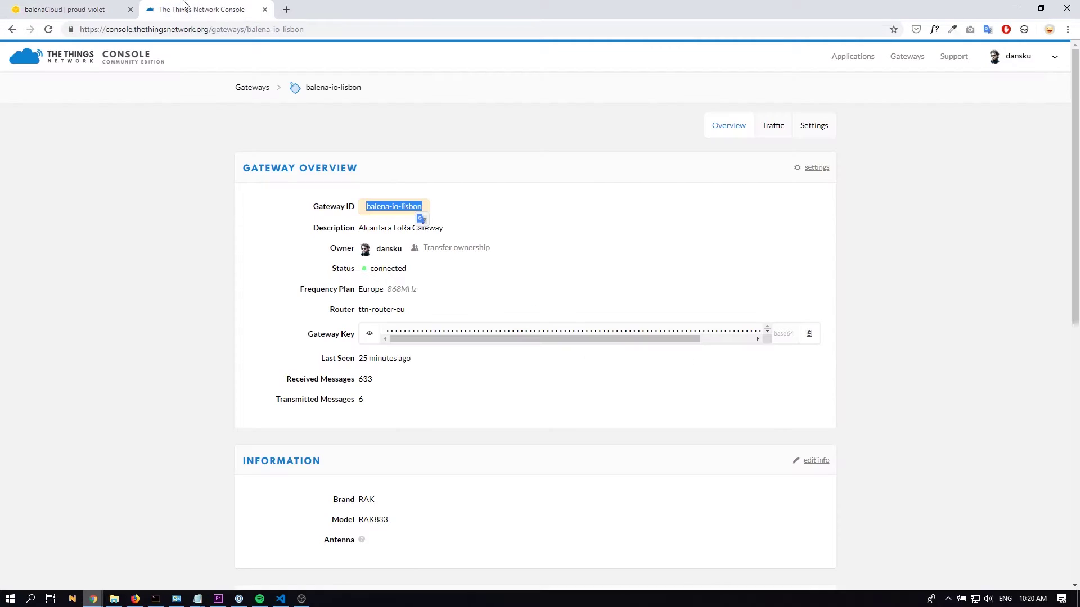
{"action": "left_click", "coordinate": [809, 333]}
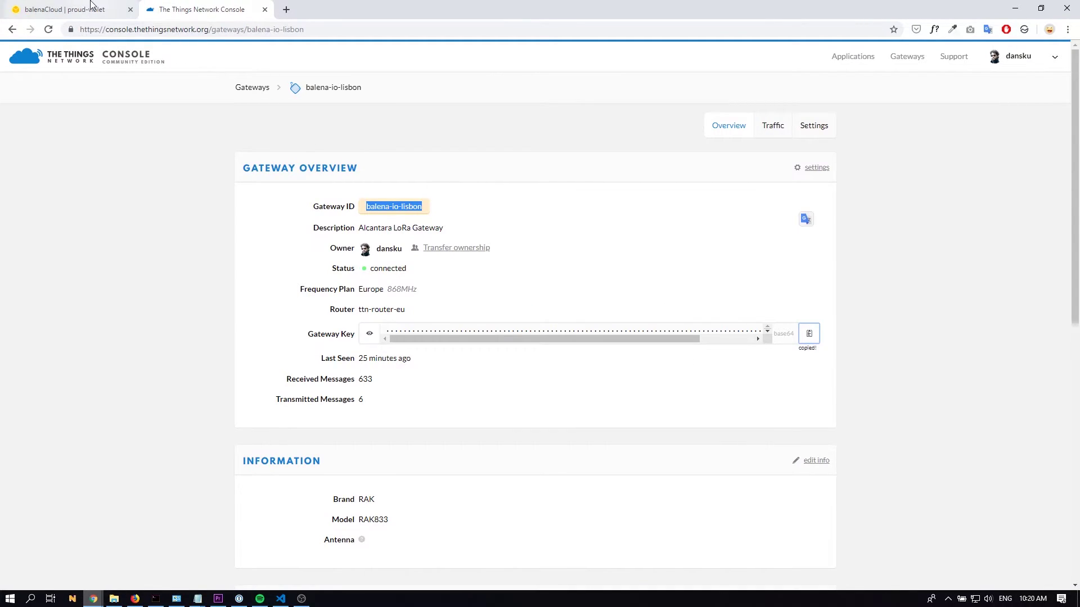
{"action": "left_click", "coordinate": [65, 9]}
{"action": "left_click", "coordinate": [559, 319]}
{"action": "key", "text": "ctrl+v"}
{"action": "left_click", "coordinate": [669, 372]}
{"action": "left_click", "coordinate": [613, 364]}
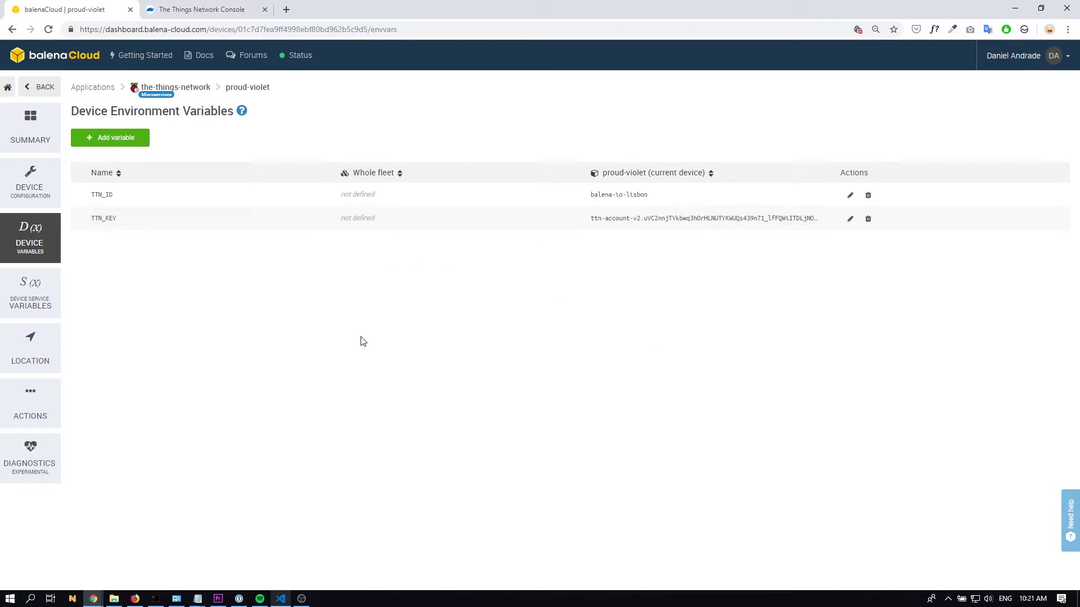
Step: Create CONTACT_EMAIL with the contact's e-mail address, then bring up the iot-lora-gateway-balena repository
{"action": "left_click", "coordinate": [111, 140]}
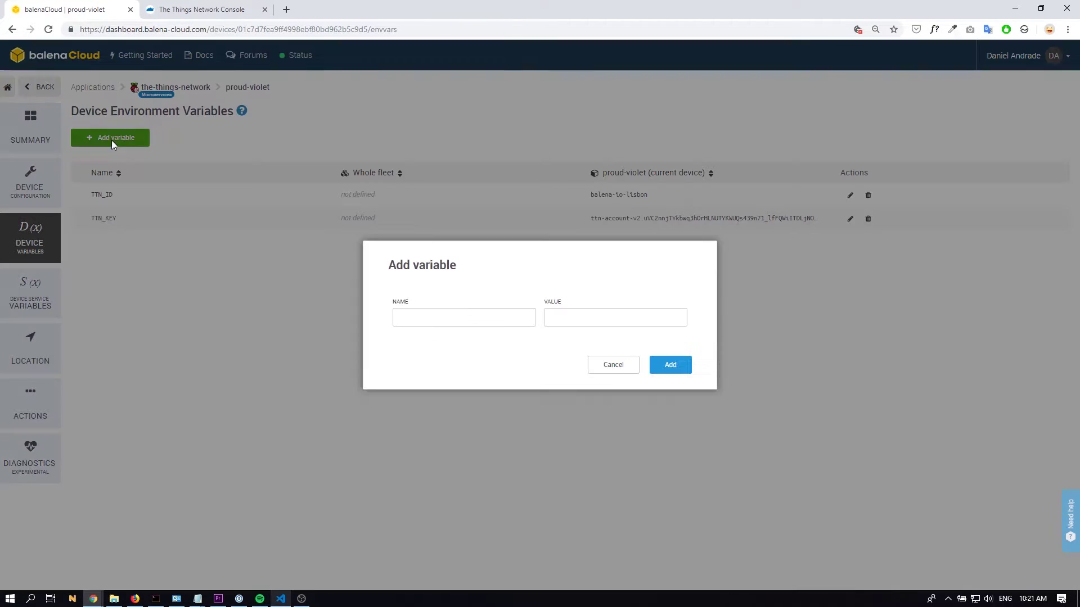
{"action": "left_click", "coordinate": [396, 320]}
{"action": "type", "text": "CONTACT_EMAIL"}
{"action": "left_click", "coordinate": [564, 315]}
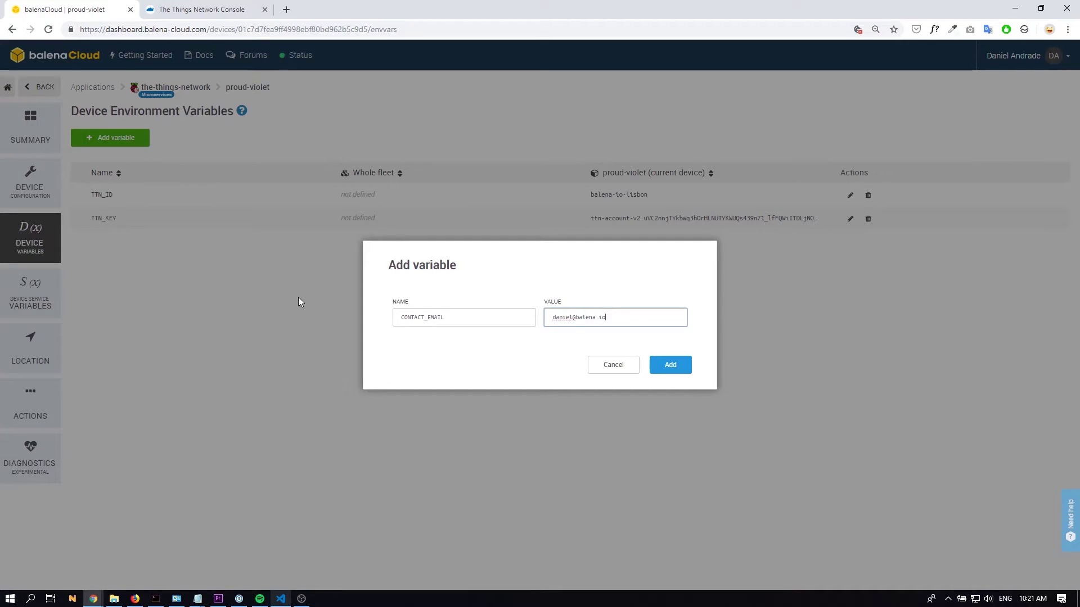
{"action": "left_click", "coordinate": [655, 369]}
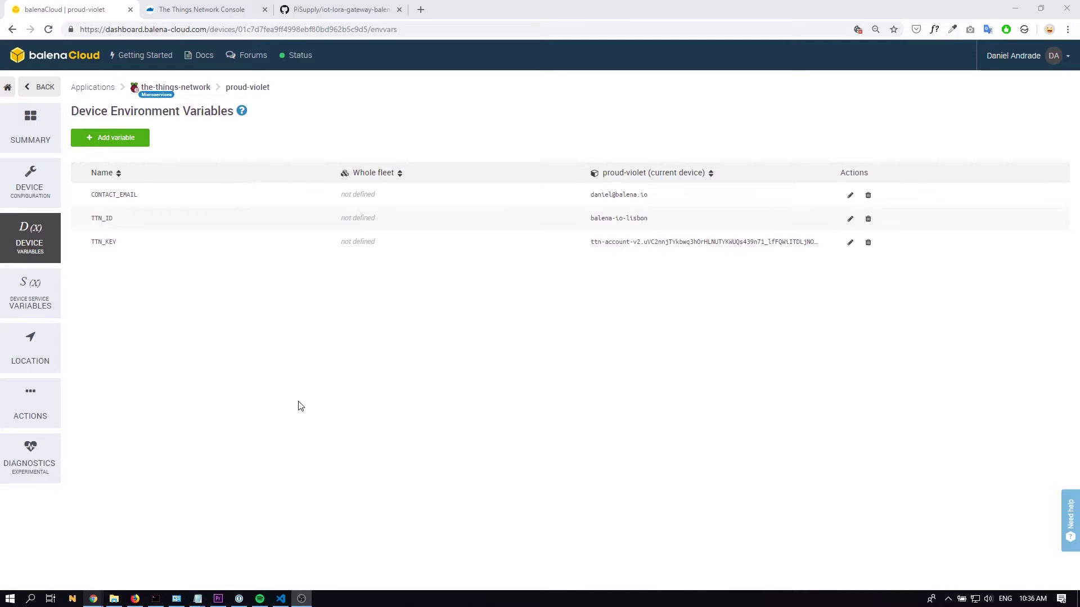
{"action": "left_click", "coordinate": [315, 9]}
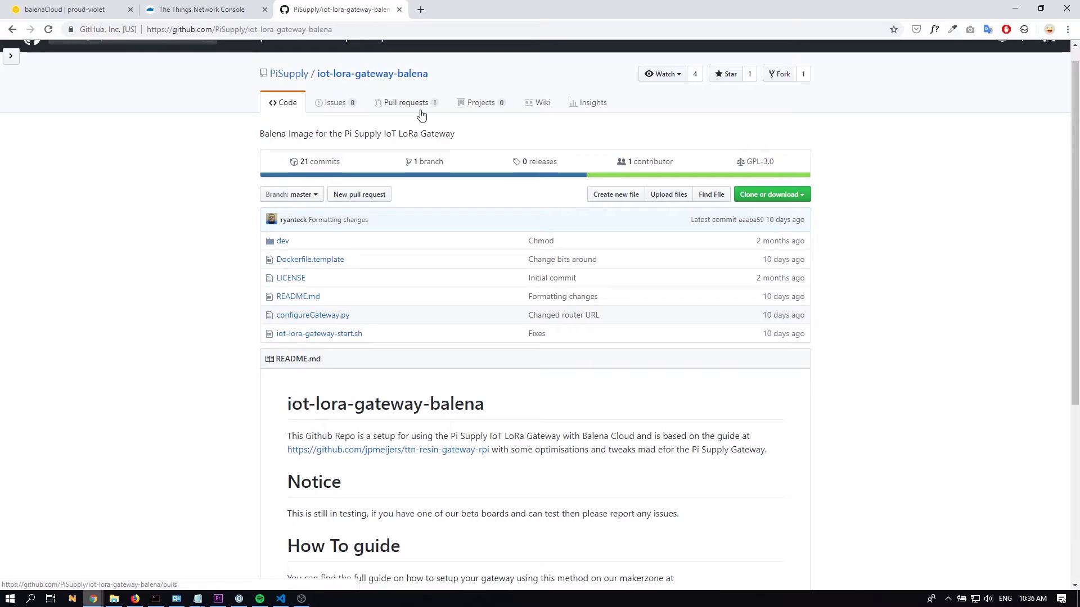
Step: Copy the iot-lora-gateway-balena repository's HTTPS clone URL and bring up the terminal
{"action": "left_click", "coordinate": [790, 195]}
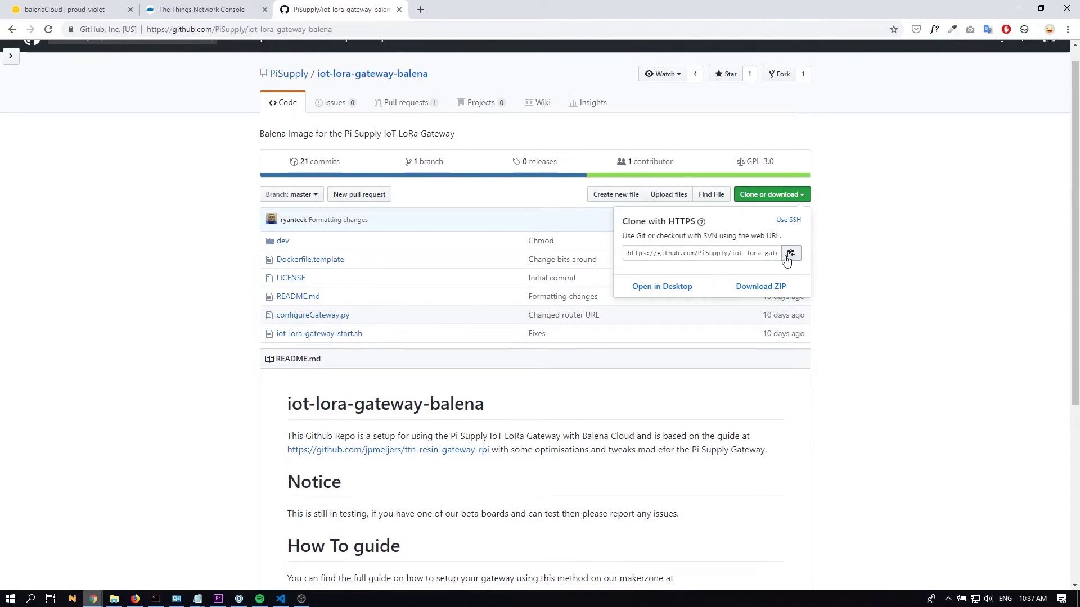
{"action": "left_click", "coordinate": [788, 255]}
{"action": "left_click", "coordinate": [158, 598]}
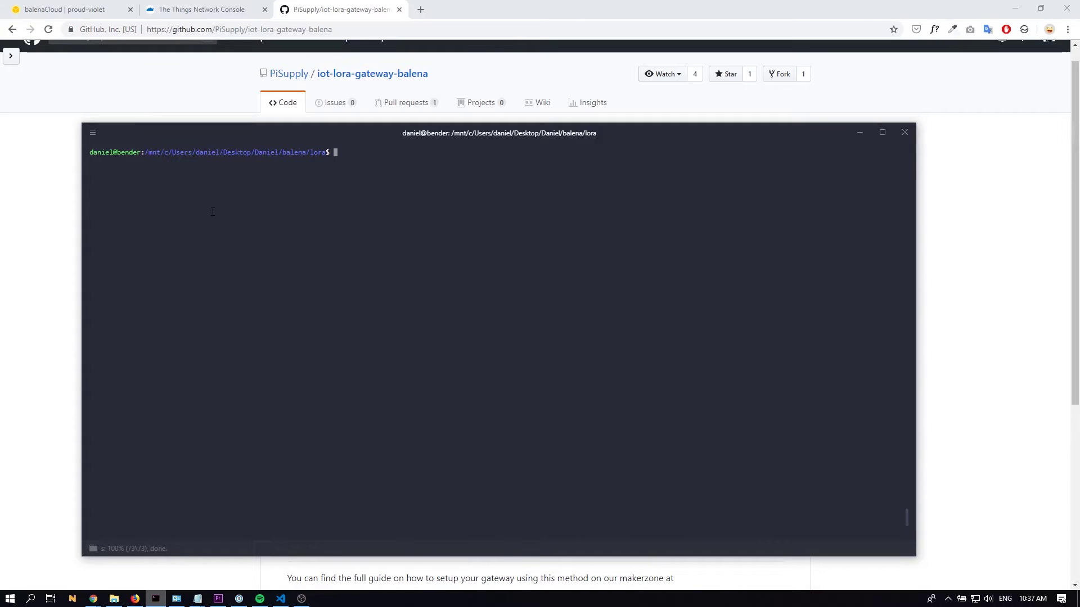
Step: Clone the iot-lora-gateway-balena repository with git clone and the pasted URL
{"action": "type", "text": "git clone"}
{"action": "key", "text": "ctrl+shift+v"}
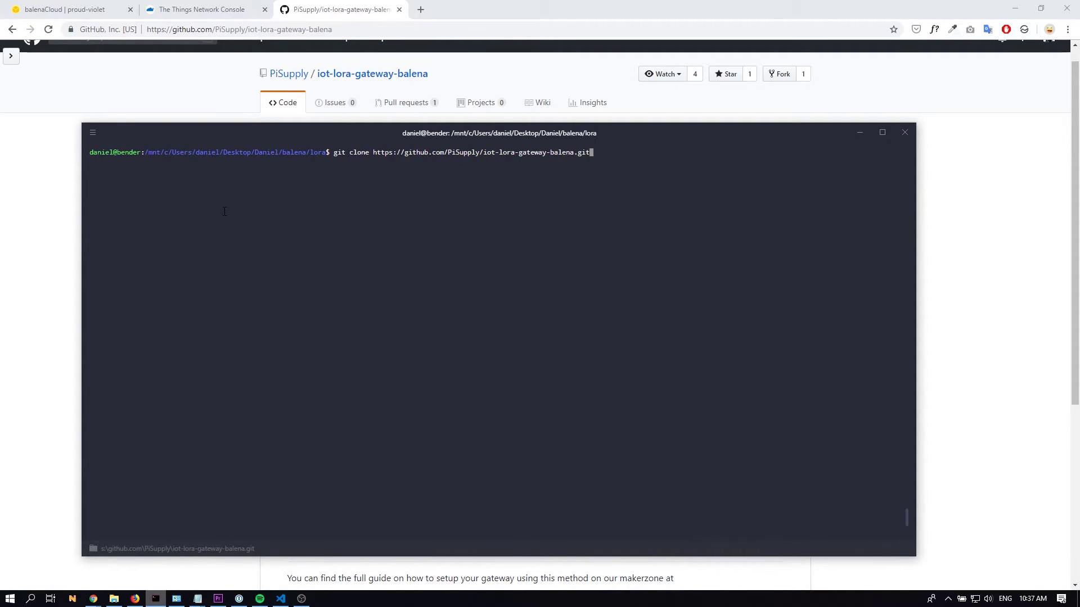
{"action": "key", "text": "Return"}
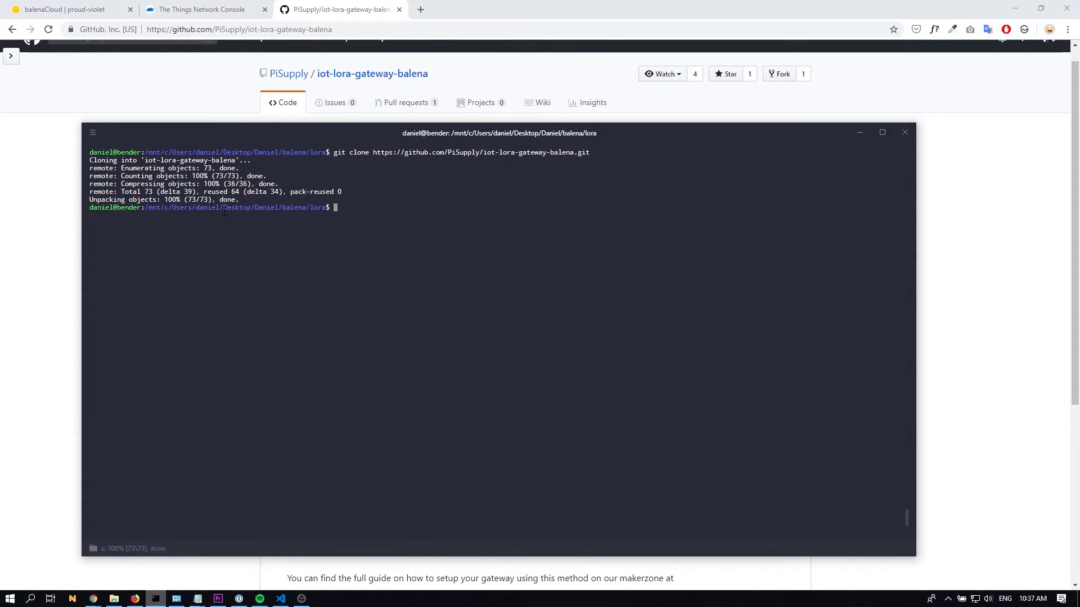
Step: Move into the iot-lora-gateway-balena folder and list its files
{"action": "type", "text": "cd io"}
{"action": "key", "text": "Tab"}
{"action": "key", "text": "Return"}
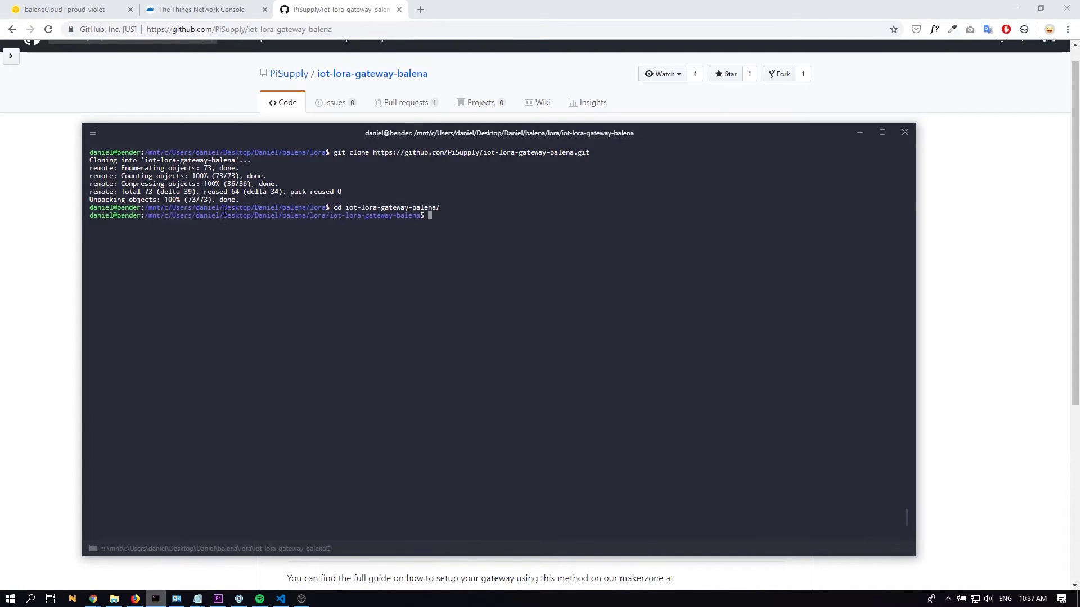
{"action": "type", "text": "ls"}
{"action": "key", "text": "Return"}
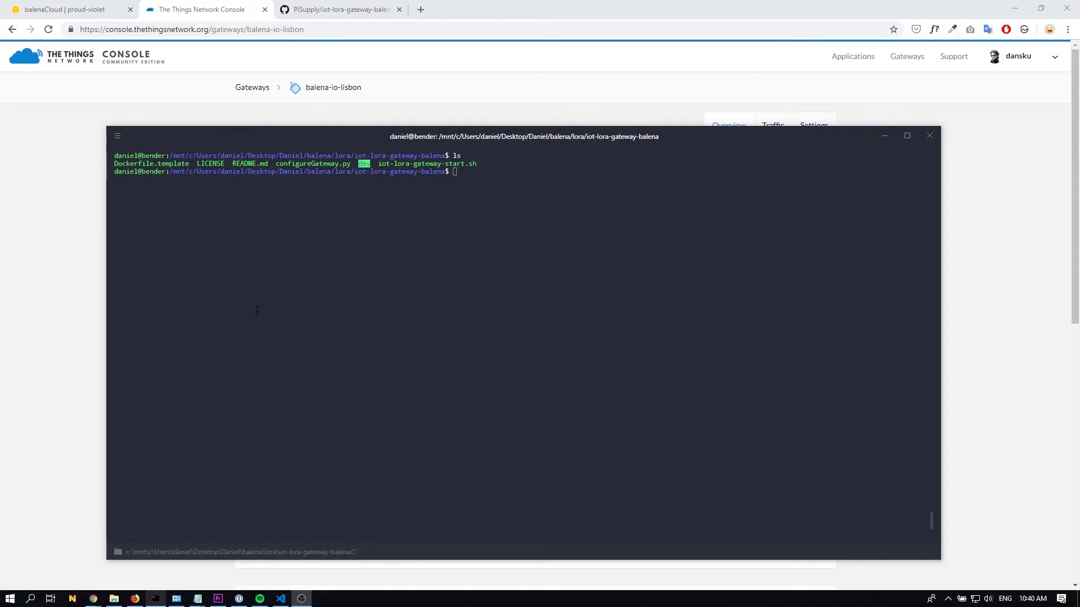
Step: Run balena push the-things-network to build the gateway release
{"action": "left_click", "coordinate": [259, 310]}
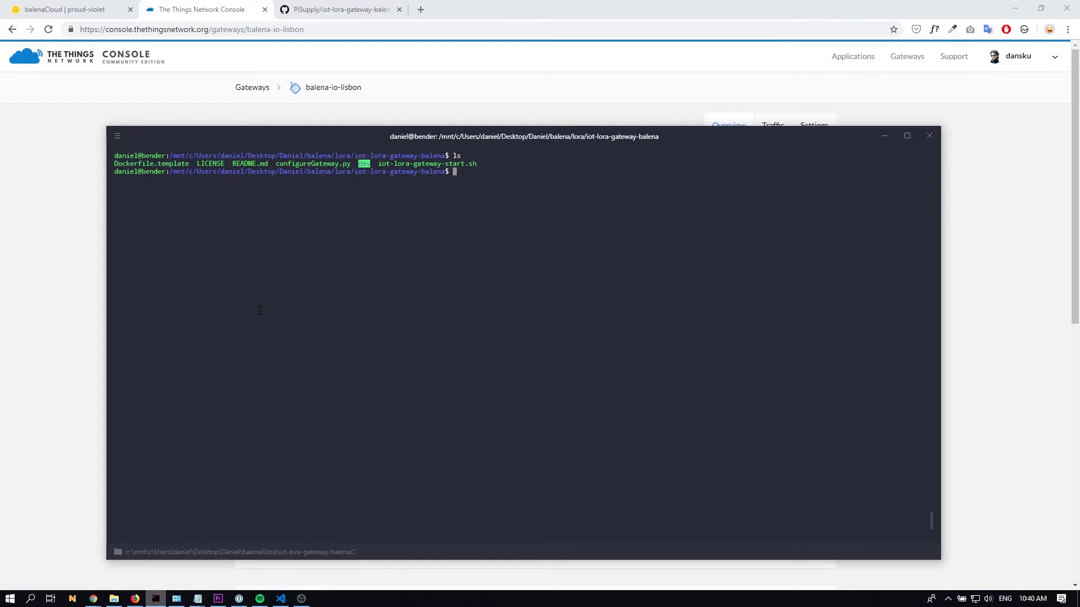
{"action": "type", "text": "balena push the-thingsg"}
{"action": "key", "text": "BackSpace"}
{"action": "type", "text": "-network"}
{"action": "key", "text": "Return"}
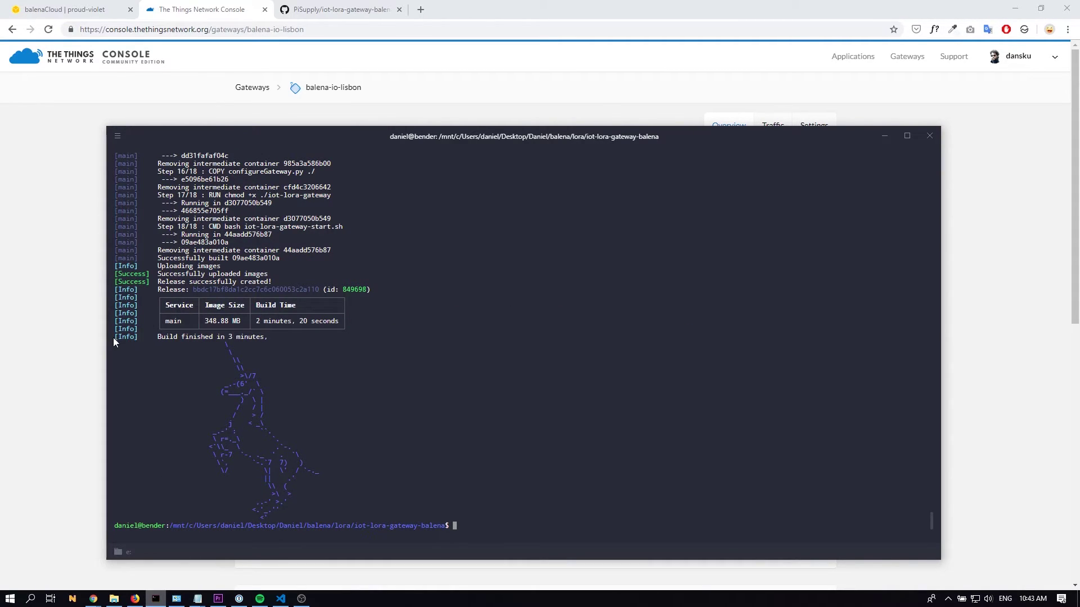
Step: Highlight the Build finished output confirming the 348.88 MB release was uploaded
{"action": "left_click_drag", "start_coordinate": [118, 337], "coordinate": [267, 338]}
{"action": "left_click", "coordinate": [389, 518]}
{"action": "left_click", "coordinate": [161, 340]}
{"action": "left_click", "coordinate": [79, 320]}
Step: Open proud-violet's summary and verify the main service is Running and connected to router.eu.thethings.network
{"action": "left_click", "coordinate": [85, 9]}
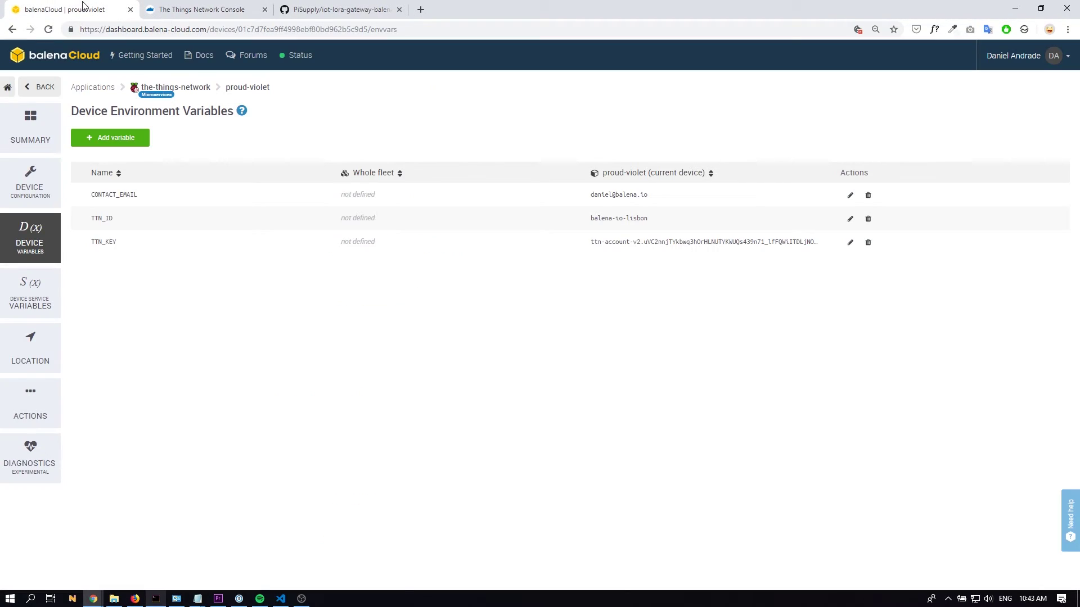
{"action": "left_click", "coordinate": [237, 91]}
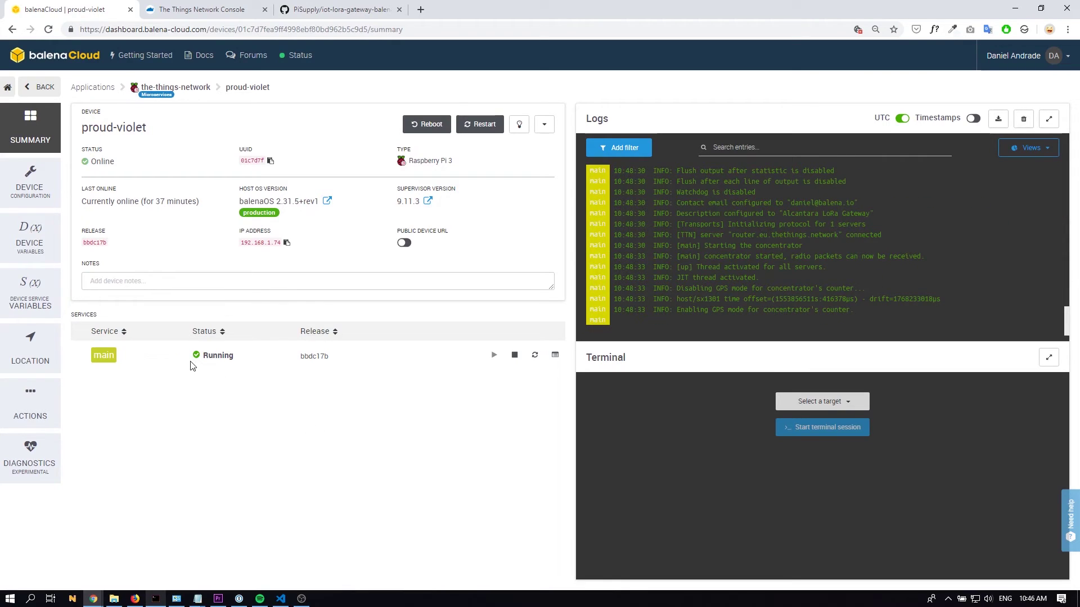
{"action": "left_click_drag", "start_coordinate": [203, 357], "coordinate": [235, 386]}
{"action": "left_click", "coordinate": [235, 386]}
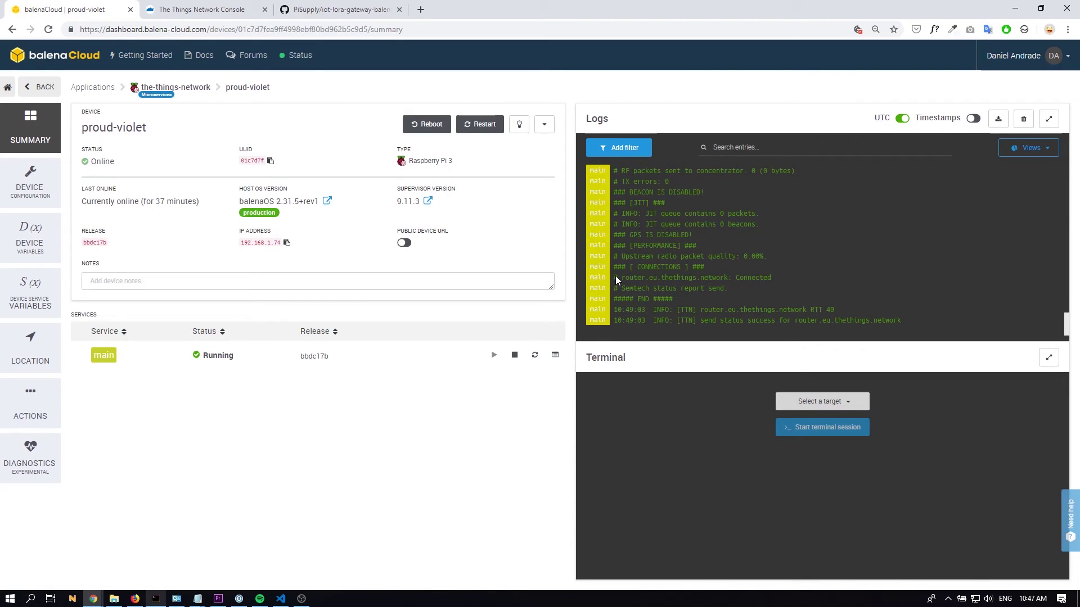
{"action": "left_click_drag", "start_coordinate": [616, 277], "coordinate": [727, 278]}
Step: Check that the balena-io-lisbon gateway's Status reads connected in the TTN Console
{"action": "left_click", "coordinate": [193, 10]}
{"action": "left_click_drag", "start_coordinate": [296, 268], "coordinate": [429, 270]}
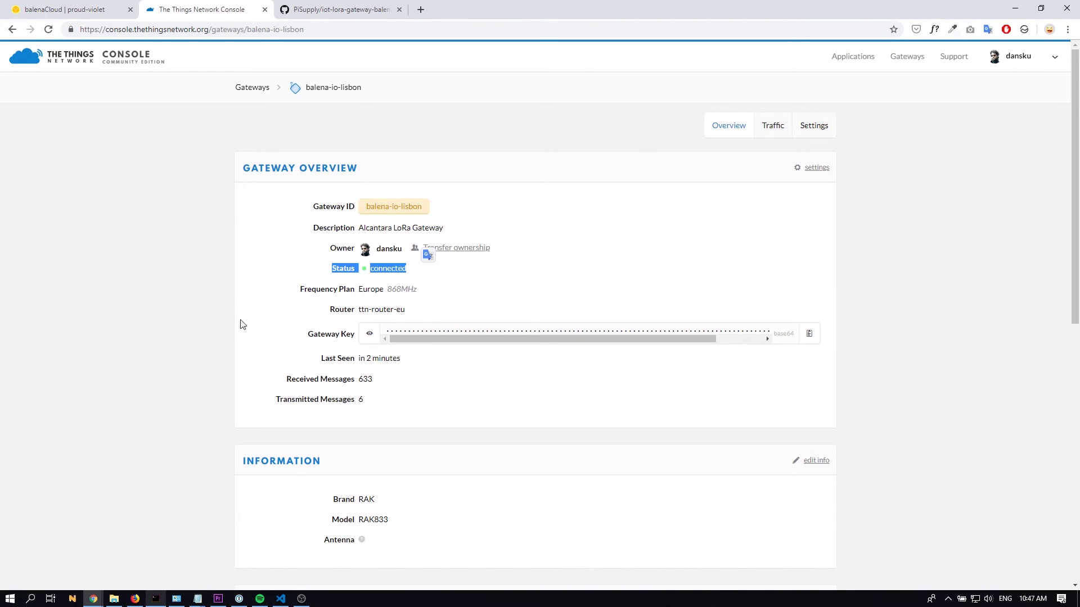
{"action": "left_click", "coordinate": [255, 207]}
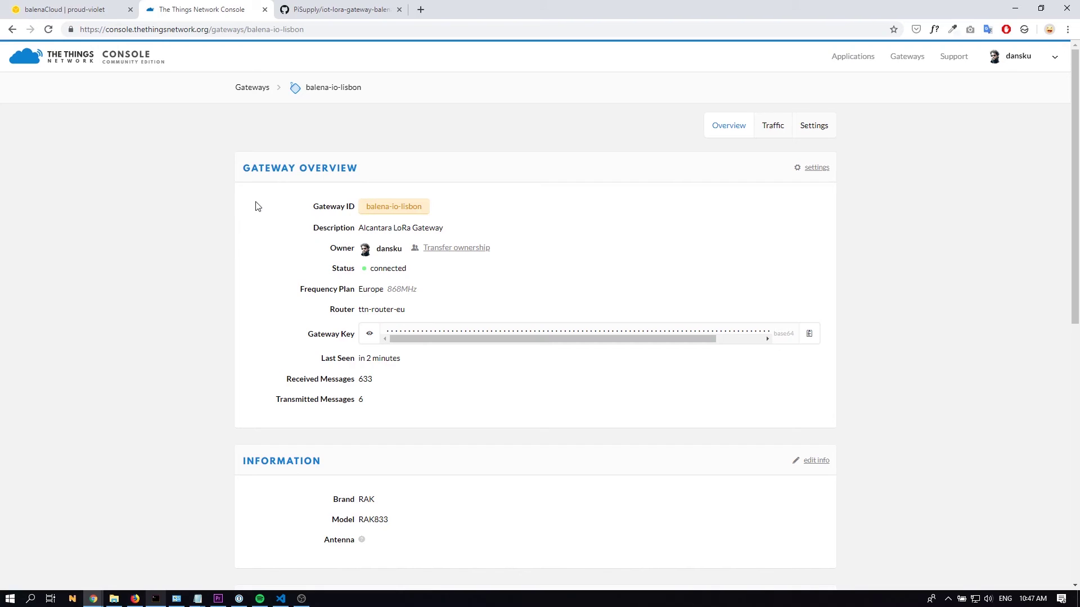